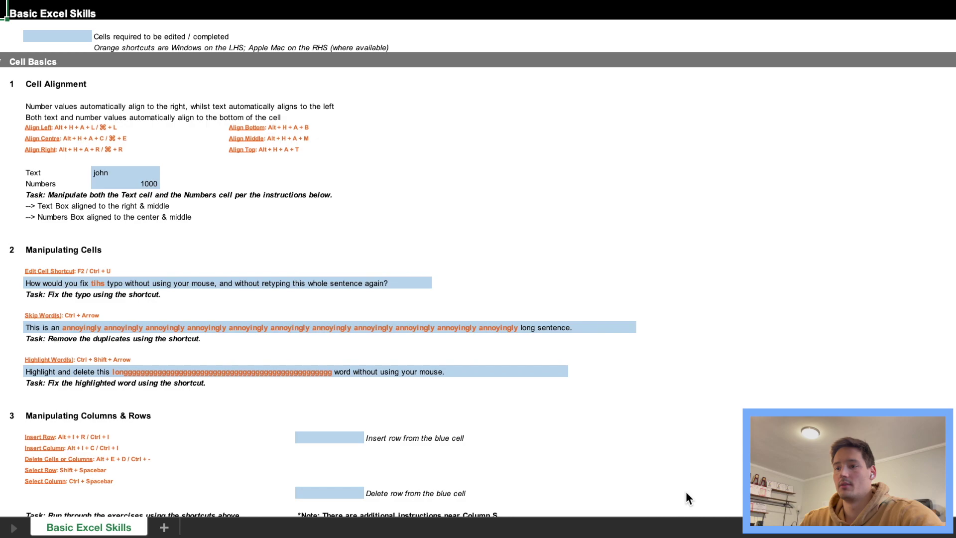
- Right-align the contents of the blue cell beside the Text label in the Cell Alignment exercise
key("Down")
key("Right")
key("Right")
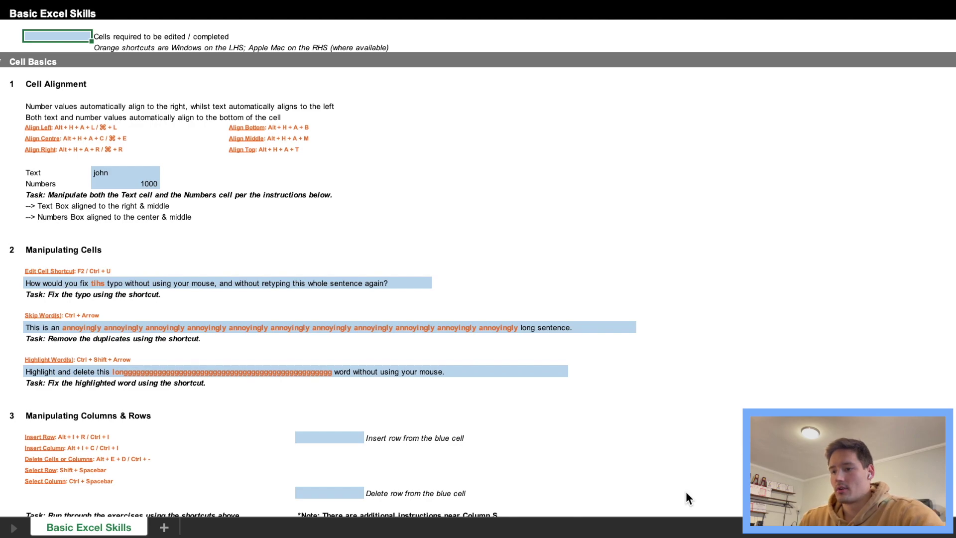
key("Down")
key("Down")
key("Down")
key("Down")
key("Down")
key("Down")
key("Down")
key("Down")
key("Down")
key("Down")
key("Down")
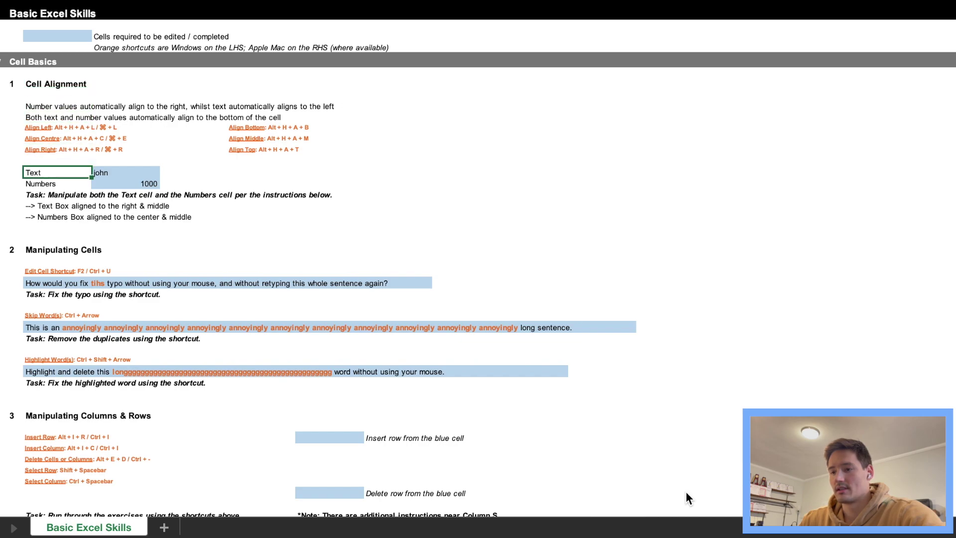
key("Right")
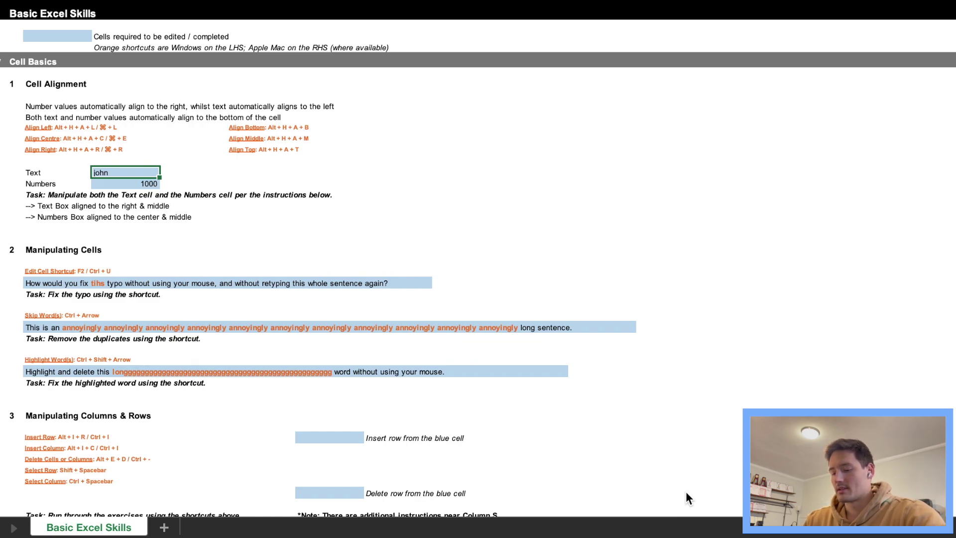
key("F2")
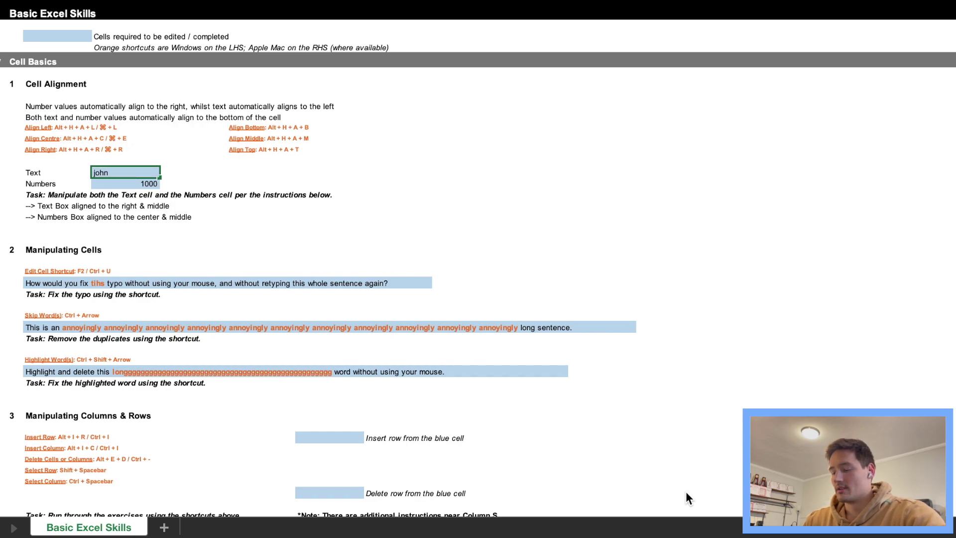
key("Escape")
key("super+r")
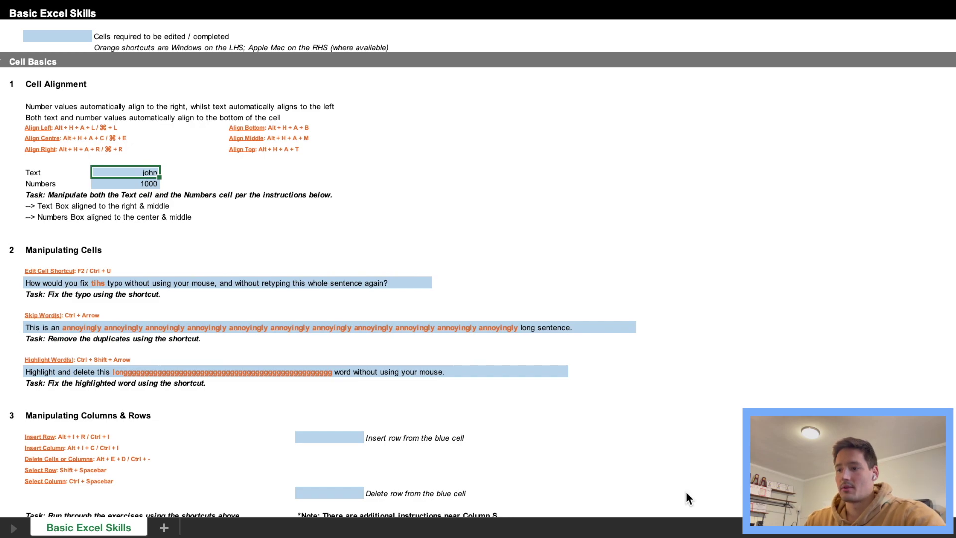
- Center the value horizontally in the blue cell beside the Numbers label
key("Down")
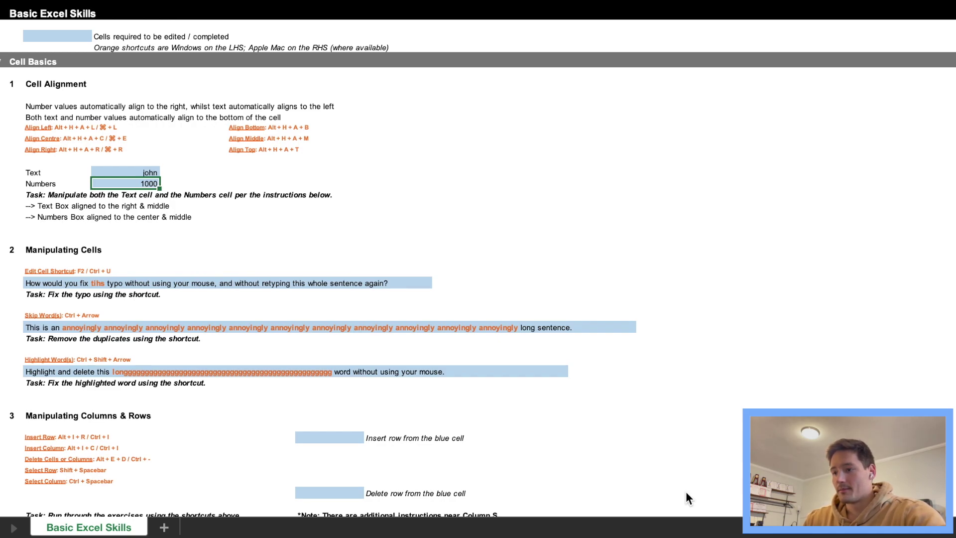
key("ctrl+u")
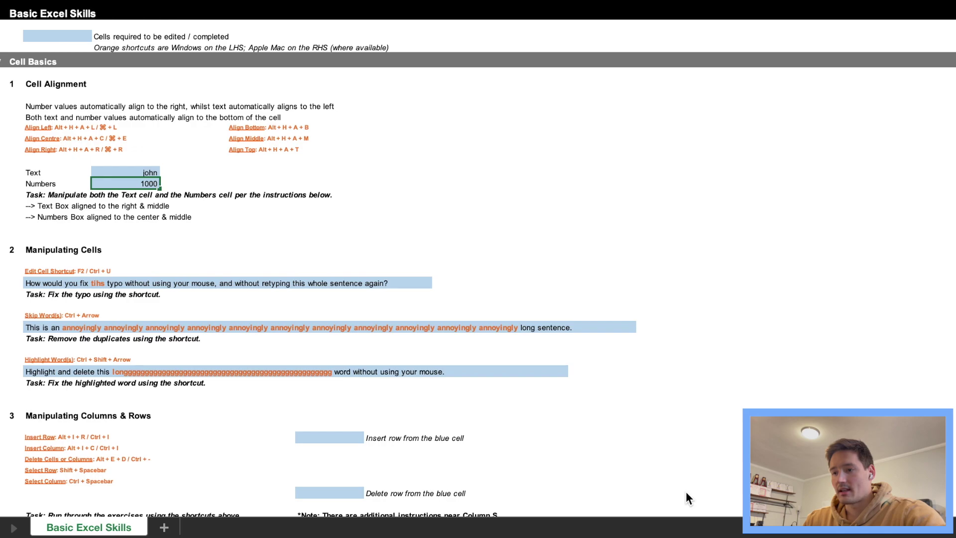
key("super+e")
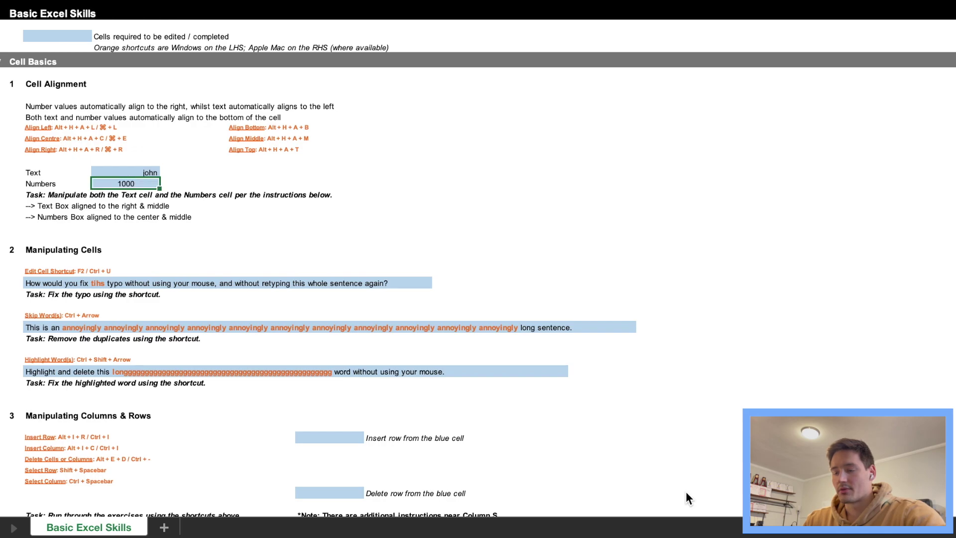
key("Return")
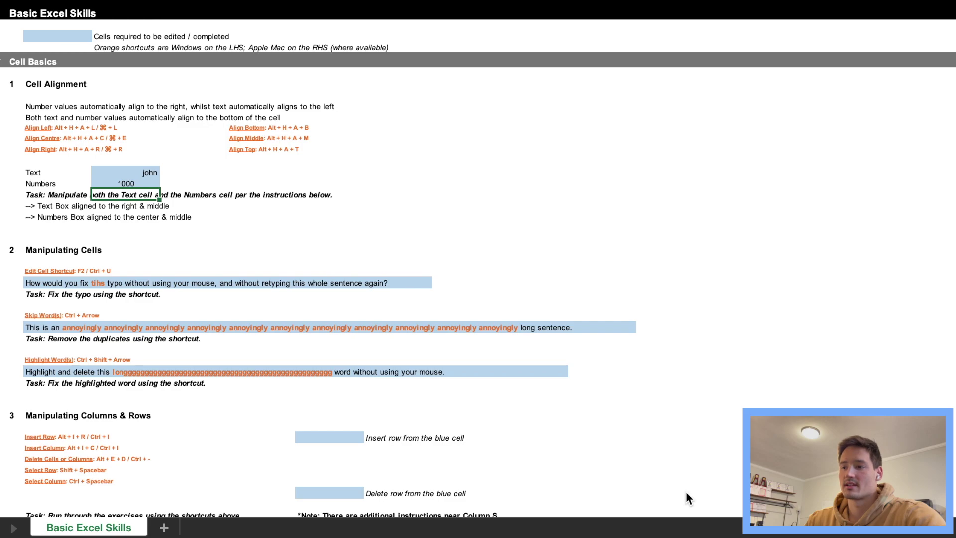
key("Up")
key("Up")
key("Up")
key("Up")
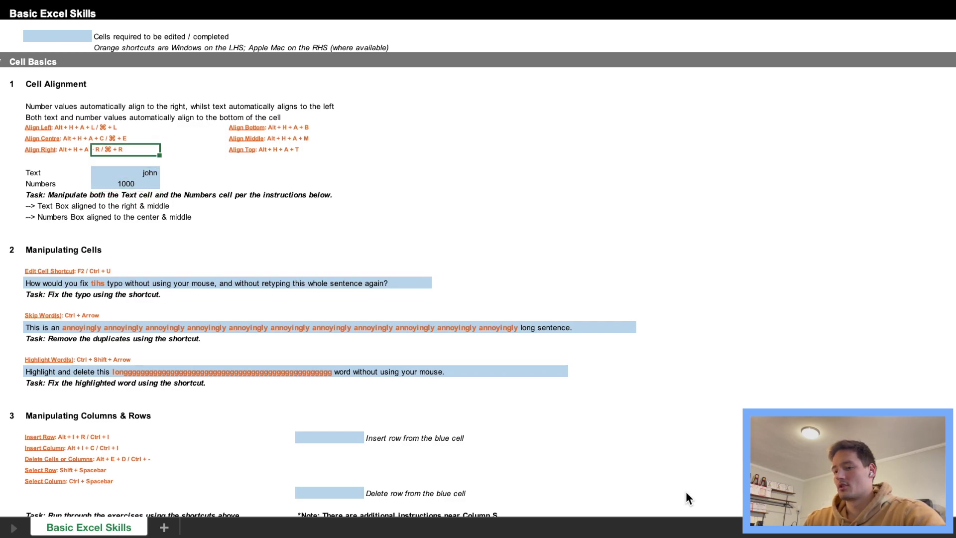
key("super+c")
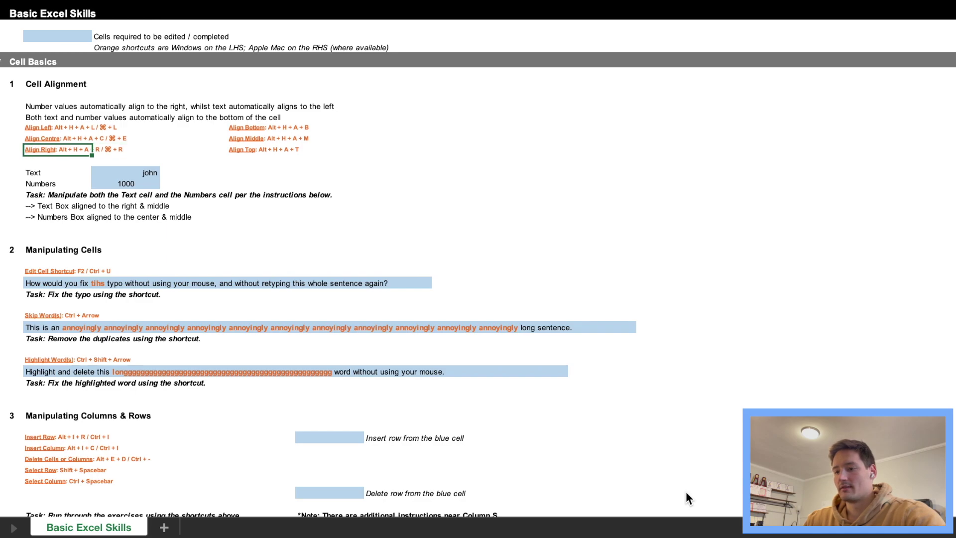
- Correct the misspelled orange word to "this" in the first blue sentence under Manipulating Cells
key("Down")
key("Down")
key("Down")
key("Down")
key("Down")
key("Down")
key("Down")
key("Down")
key("Down")
key("Down")
key("Left")
key("Left")
key("Right")
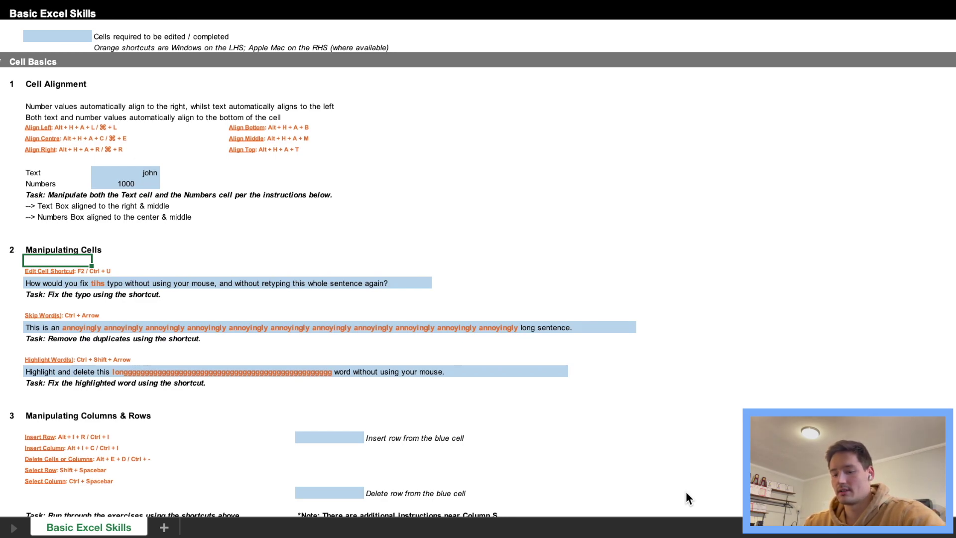
key("Down")
key("Down")
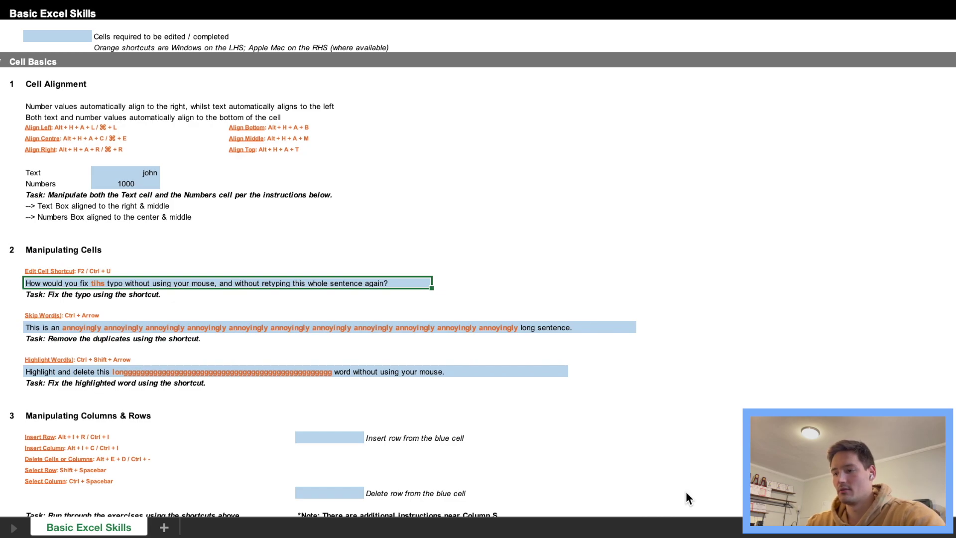
key("ctrl+u")
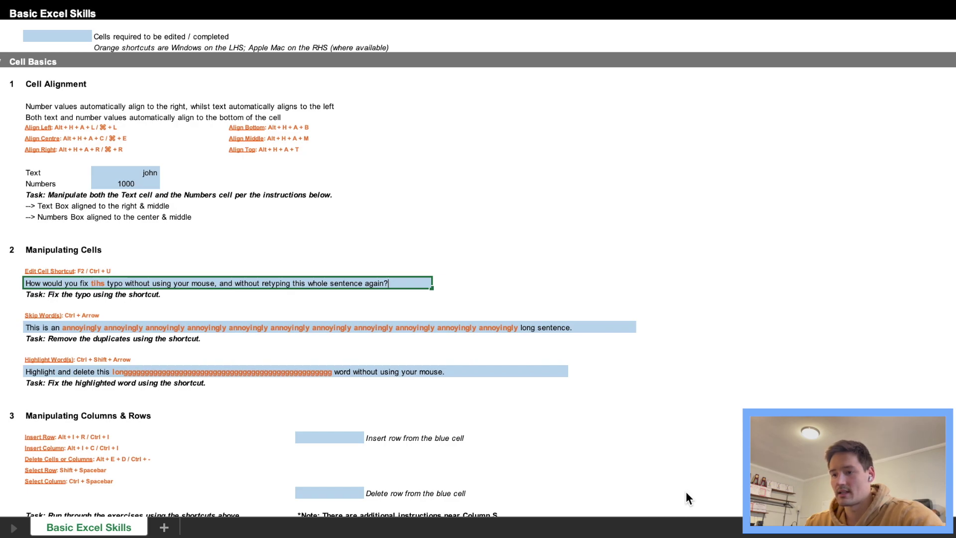
key("Home")
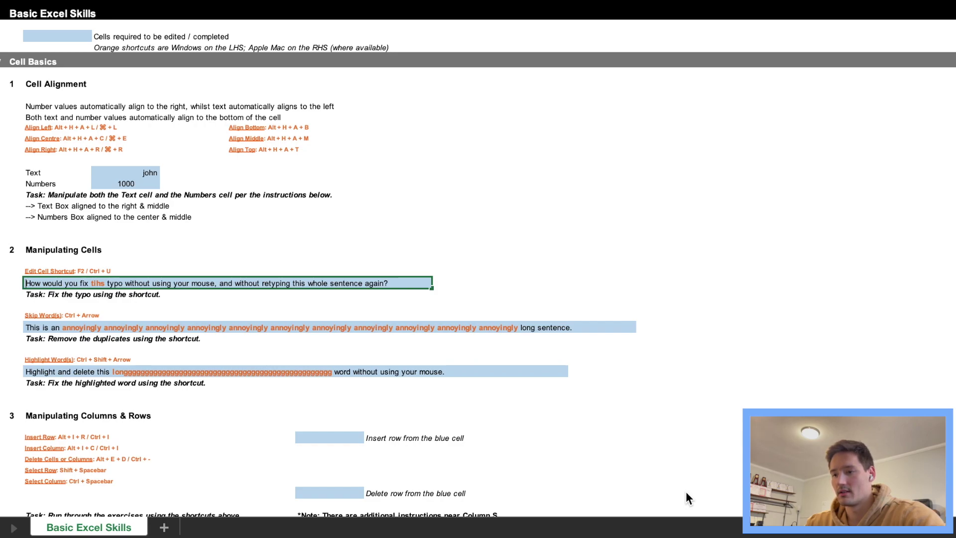
key("ctrl+Right")
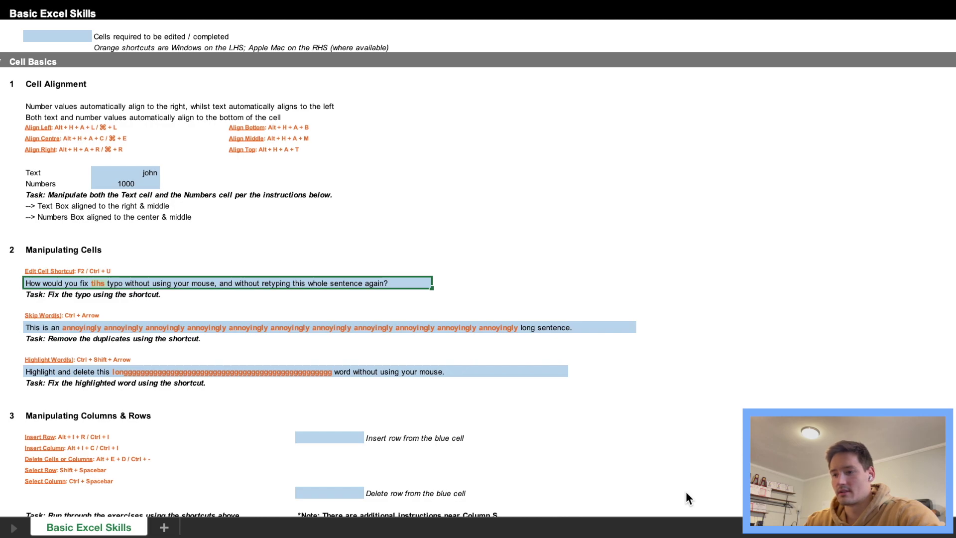
key("BackSpace")
key("BackSpace")
key("BackSpace")
key("BackSpace")
key("BackSpace")
type("this")
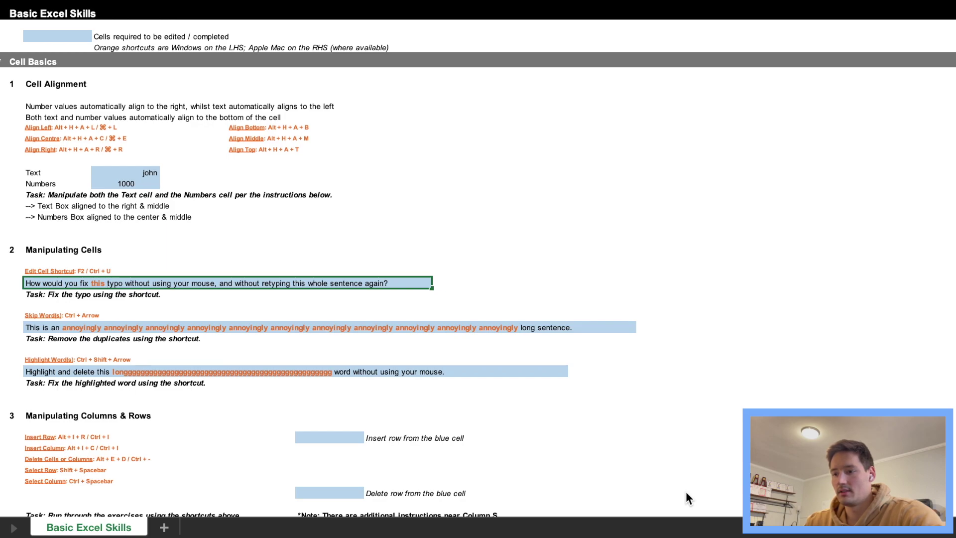
key("Left")
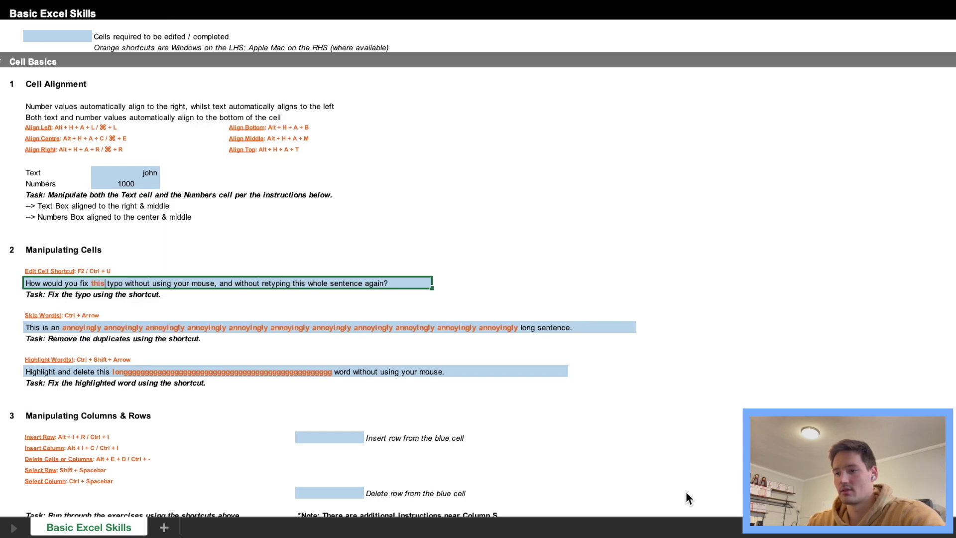
key("Return")
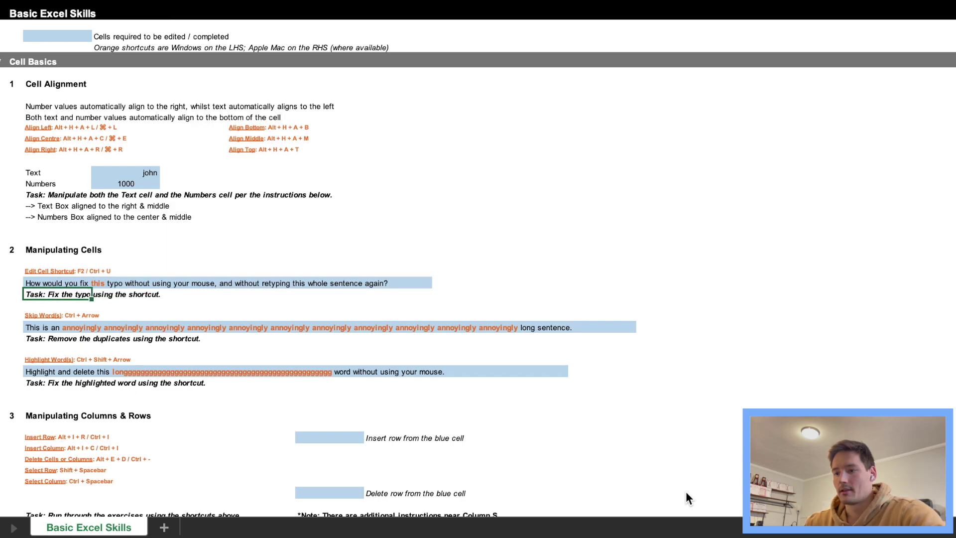
- Remove the duplicate words from the second blue sentence so it reads "This is an annoyingly long sentence."
key("Down")
key("Down")
key("Down")
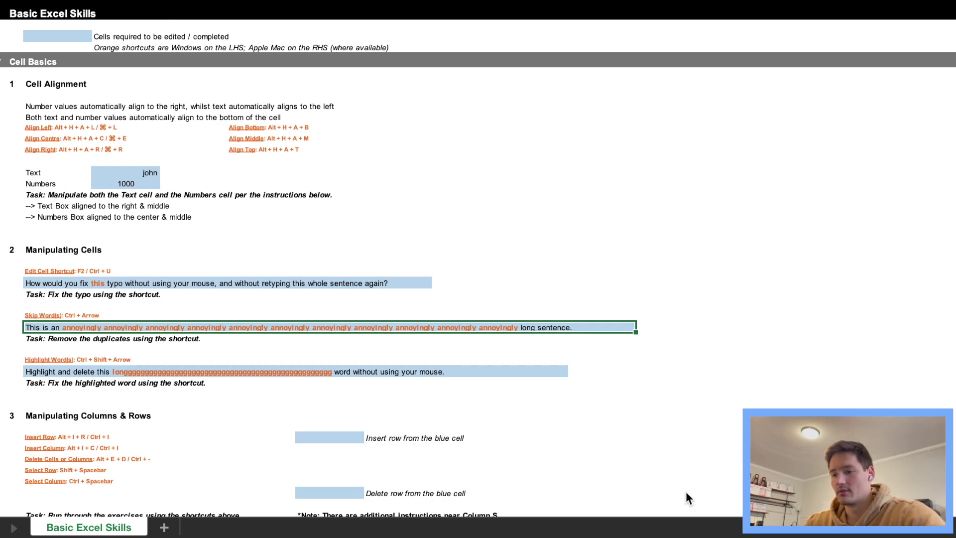
key("ctrl+u")
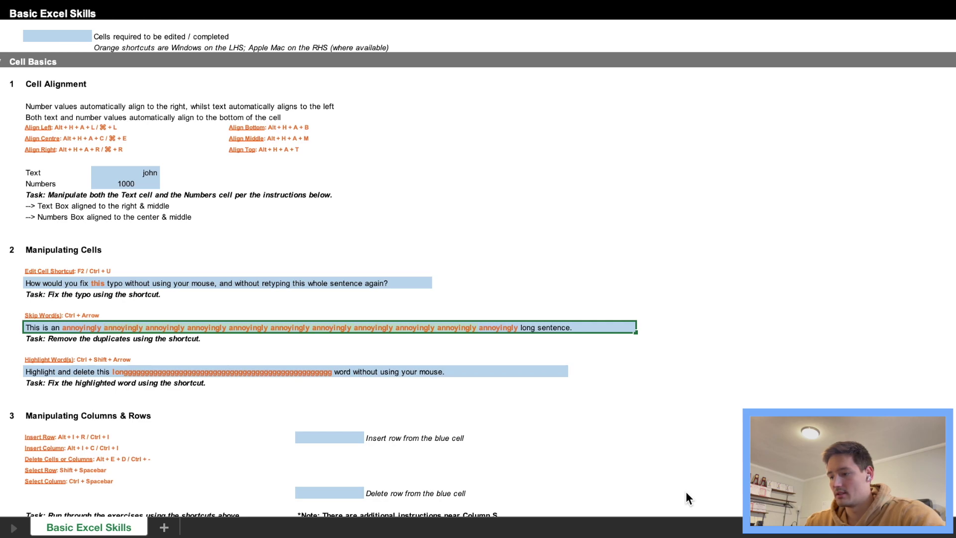
key("ctrl+BackSpace")
key("ctrl+BackSpace")
key("ctrl+BackSpace")
key("ctrl+BackSpace")
key("ctrl+BackSpace")
key("ctrl+BackSpace")
key("ctrl+BackSpace")
key("ctrl+BackSpace")
key("ctrl+BackSpace")
key("ctrl+BackSpace")
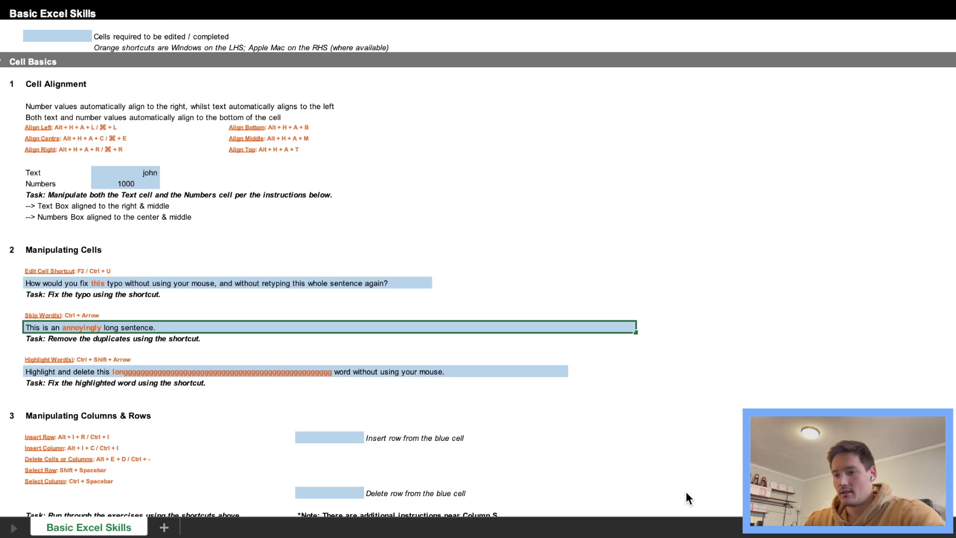
key("Return")
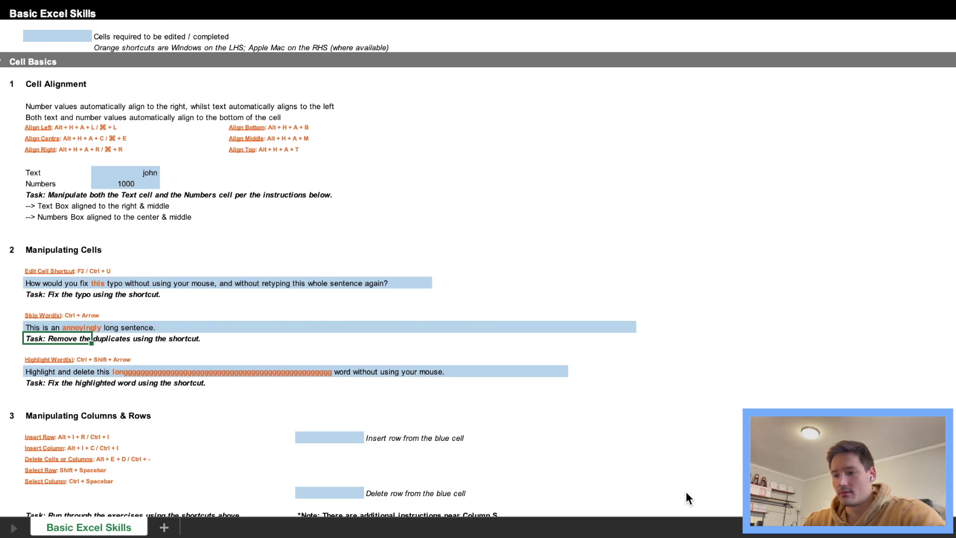
- Shorten the stretched orange word to "long" in the third blue sentence under Manipulating Cells
key("Down")
key("Down")
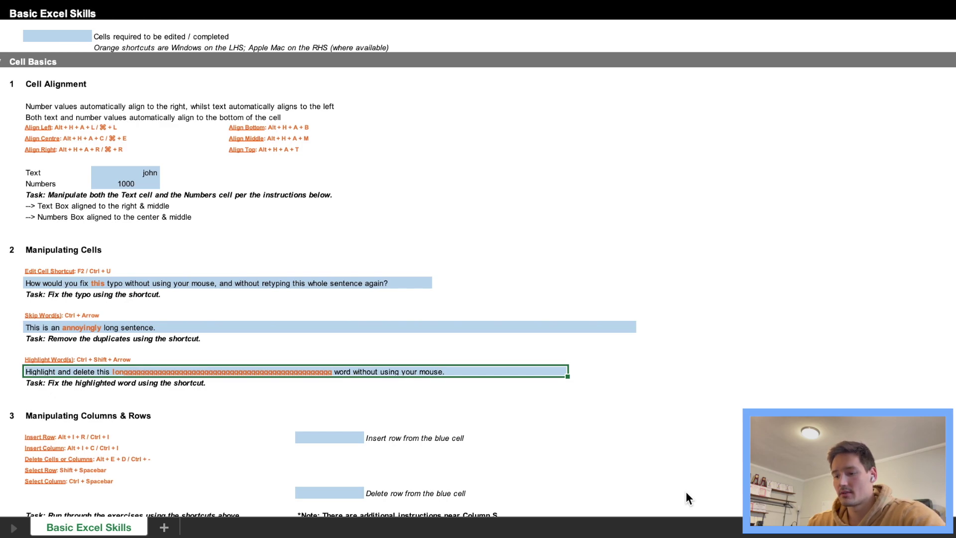
key("ctrl+u")
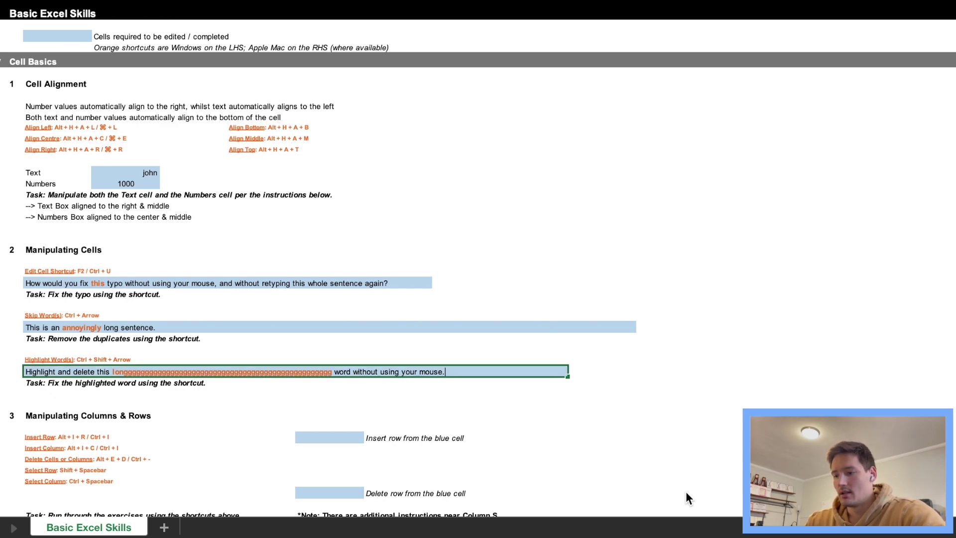
key("Home")
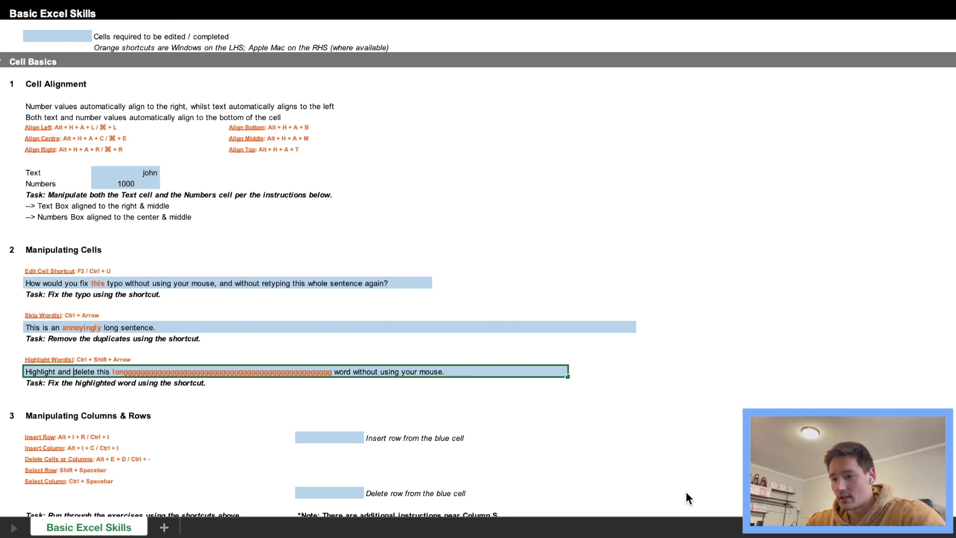
key("Right")
key("Right")
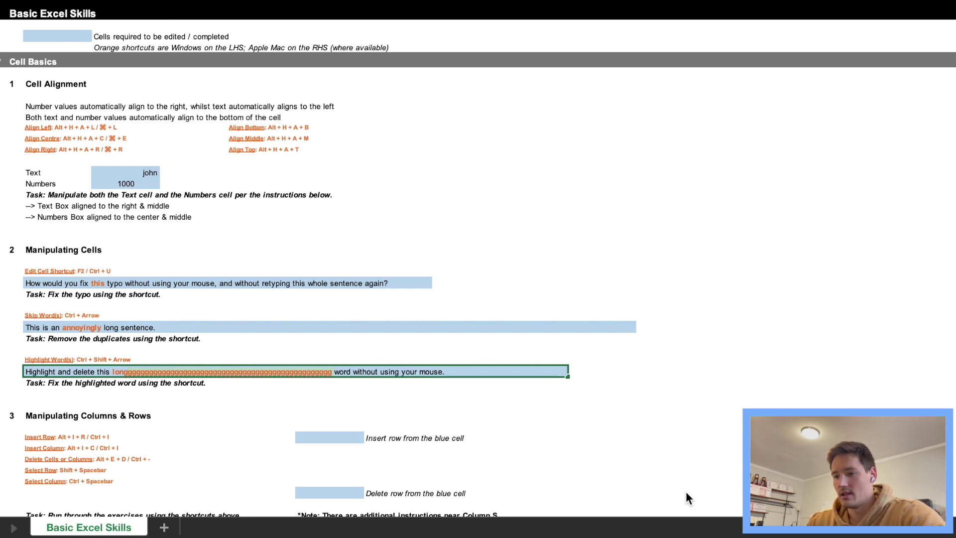
key("BackSpace")
key("Return")
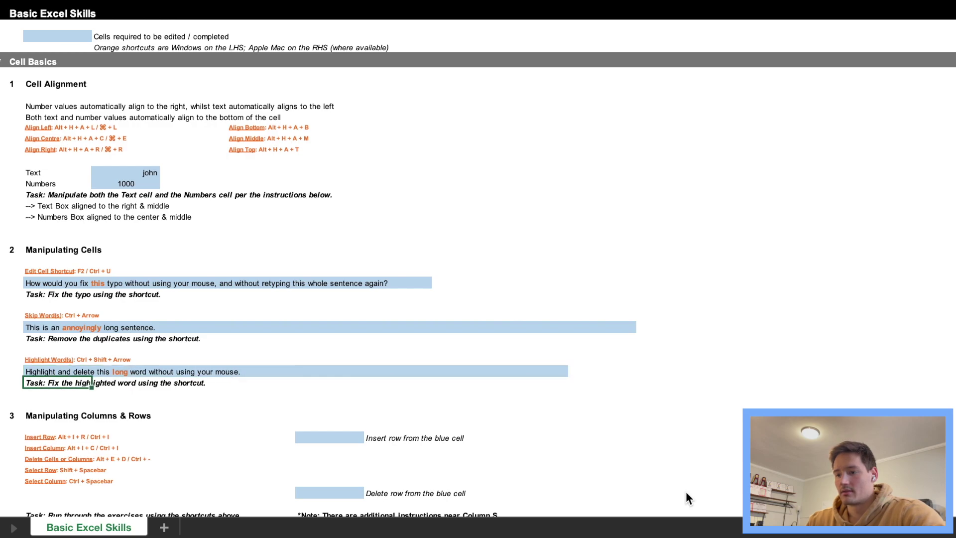
- Insert a full row above the blue cell labelled "Insert row from the blue cell" under Manipulating Columns & Rows
scroll(687, 498, "down", 3)
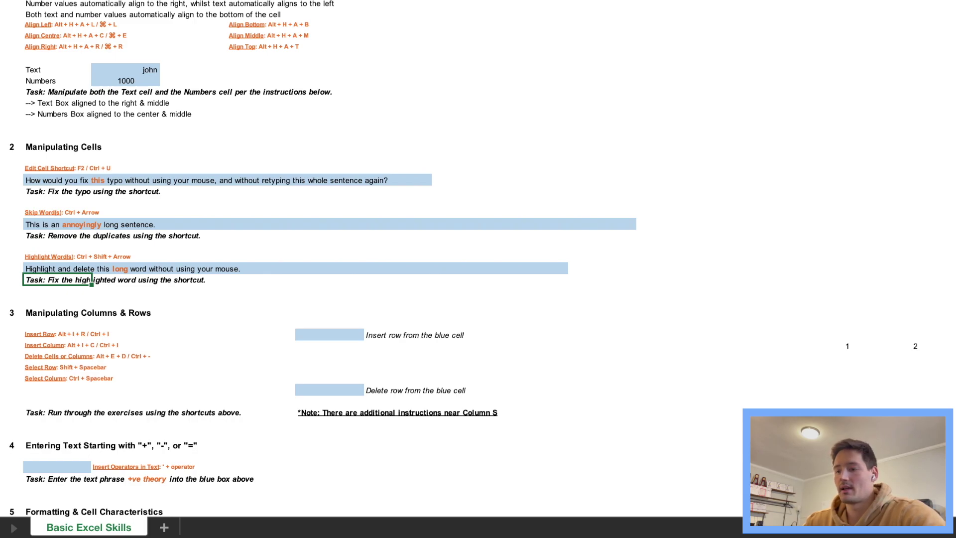
key("Down")
key("Down")
key("Down")
key("Down")
key("Down")
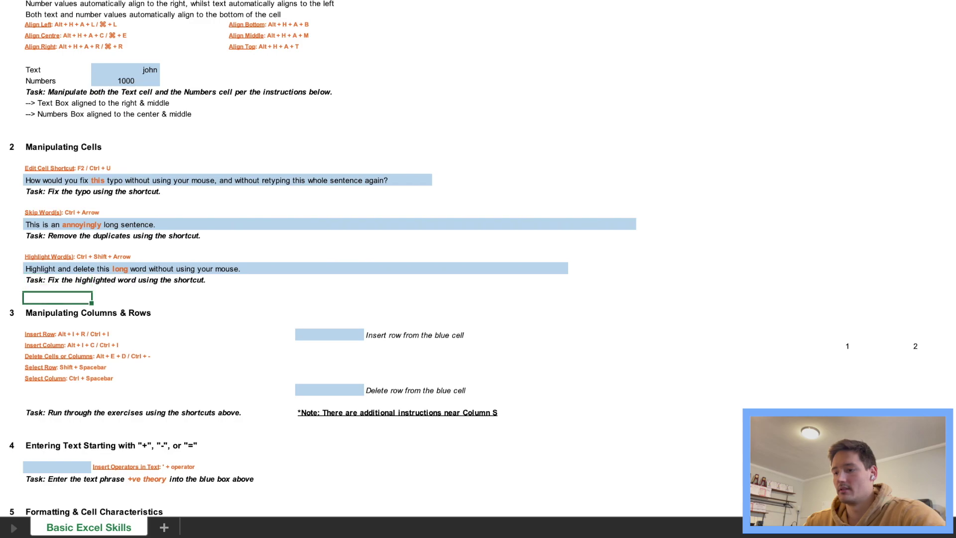
key("Right")
key("Right")
key("Right")
key("Right")
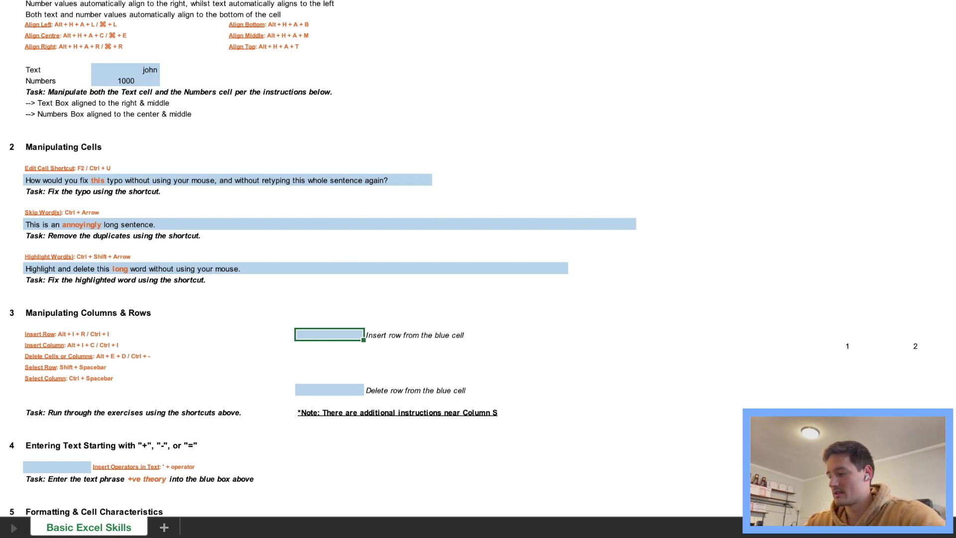
key("shift+space")
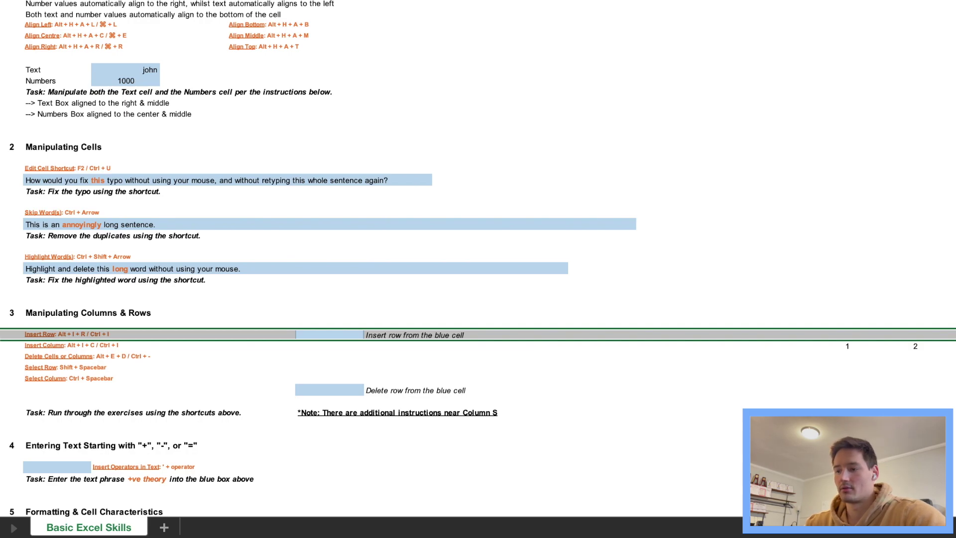
key("ctrl+i")
- Delete the entire row containing the blue cell labelled "Delete row from the blue cell"
key("Down")
key("Down")
key("Down")
key("Down")
key("Down")
key("Down")
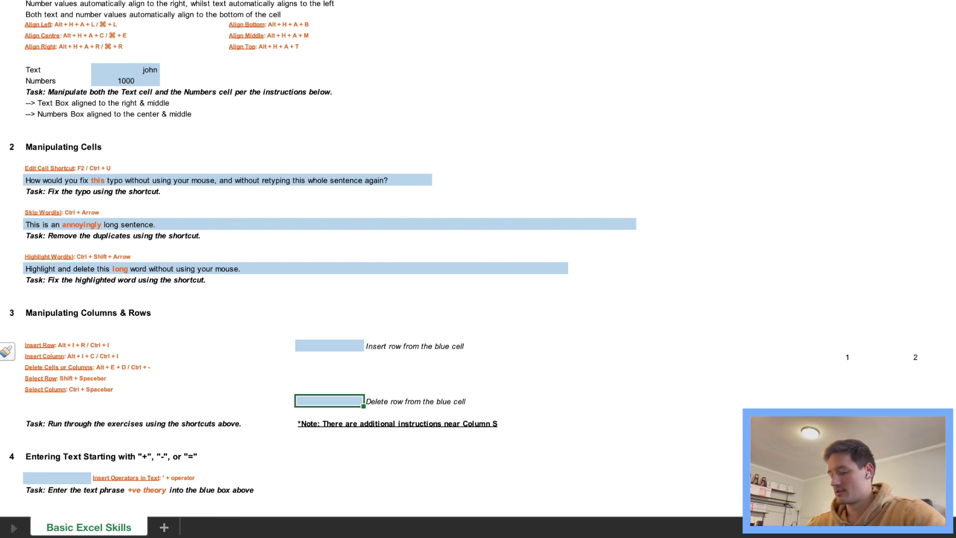
key("shift+space")
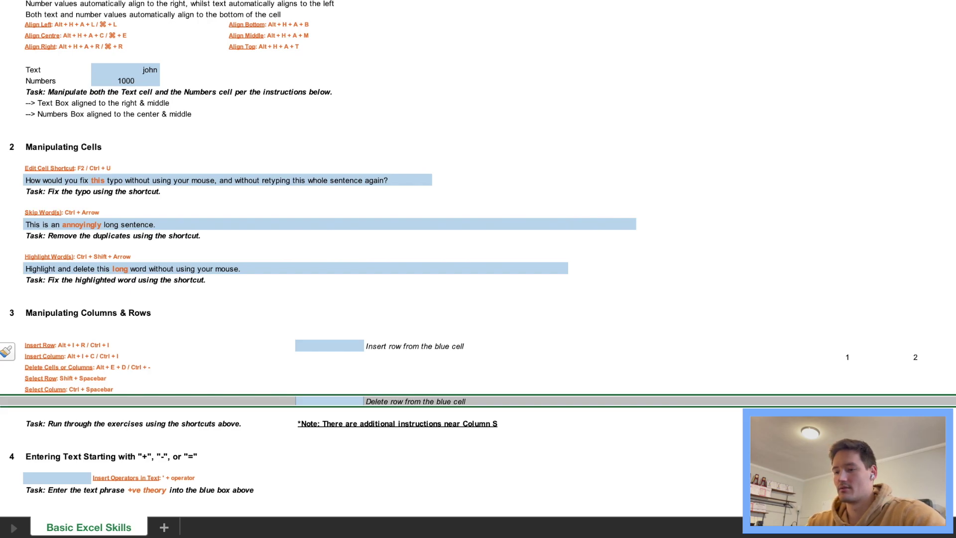
key("ctrl+minus")
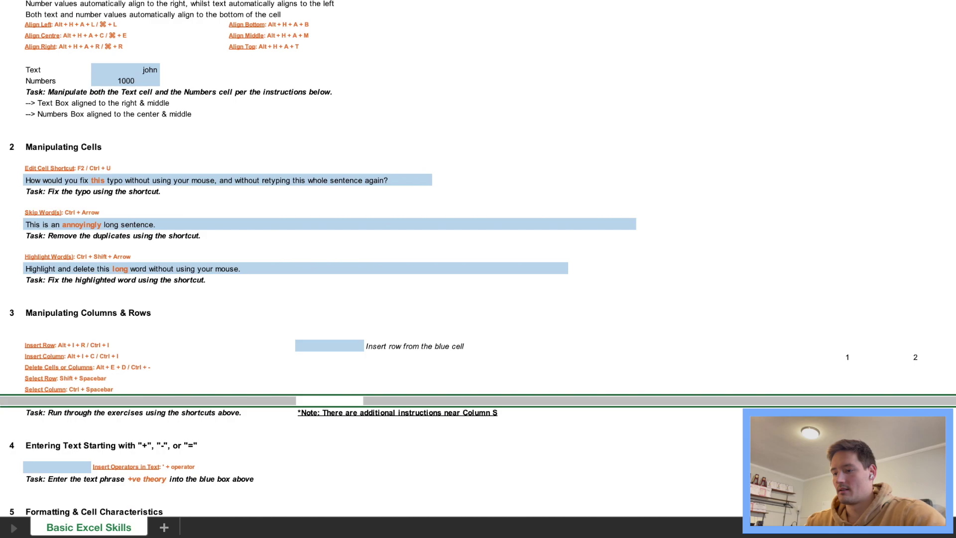
- Enter "+ve theory" as text with a leading apostrophe in the blue cell under the section 4 heading
key("Down")
key("Down")
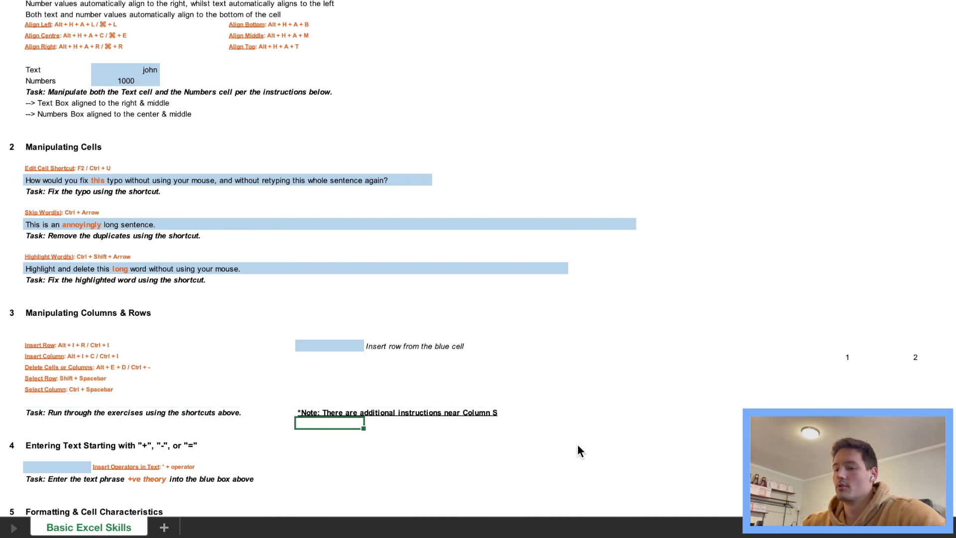
key("Down")
key("Down")
key("Down")
key("Down")
key("Left")
key("Left")
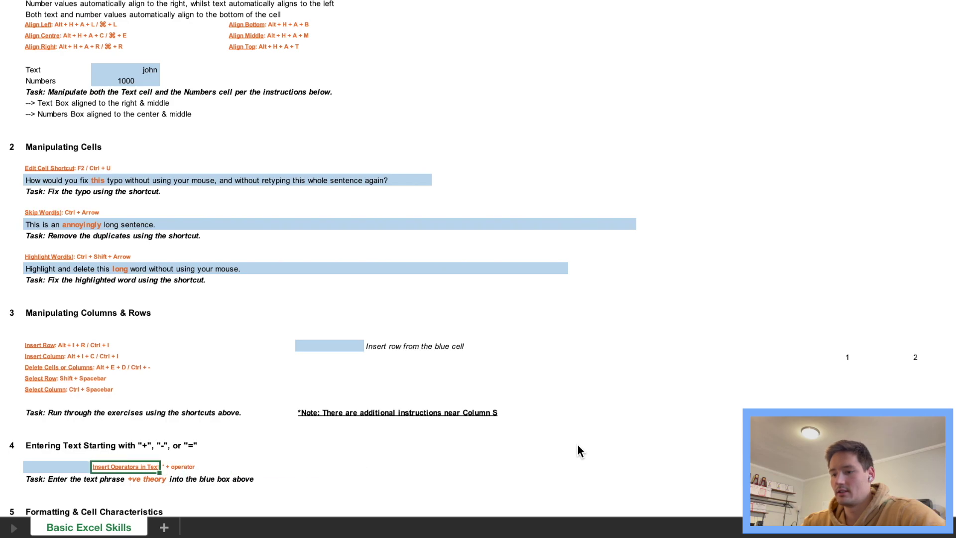
key("Left")
scroll(578, 450, "down", 1)
scroll(578, 446, "down", 5)
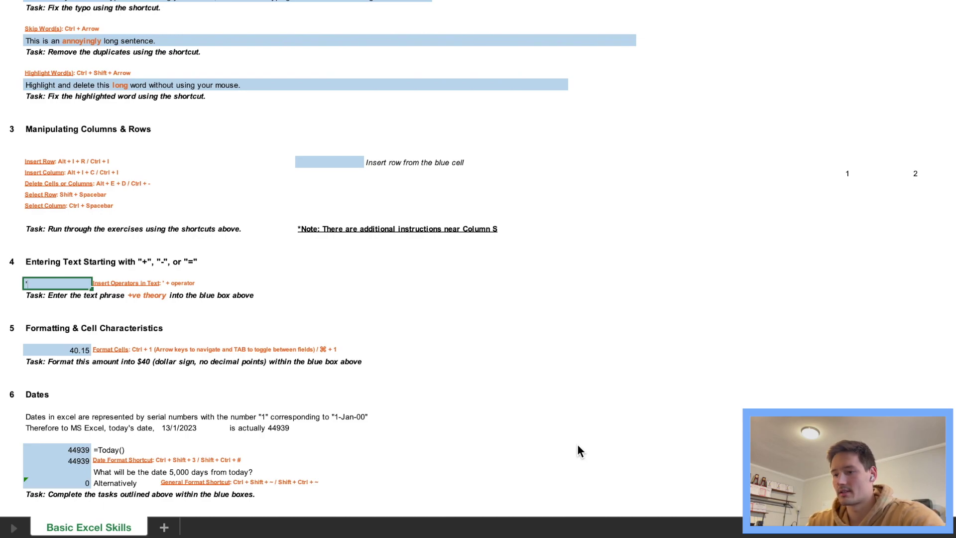
type("+")
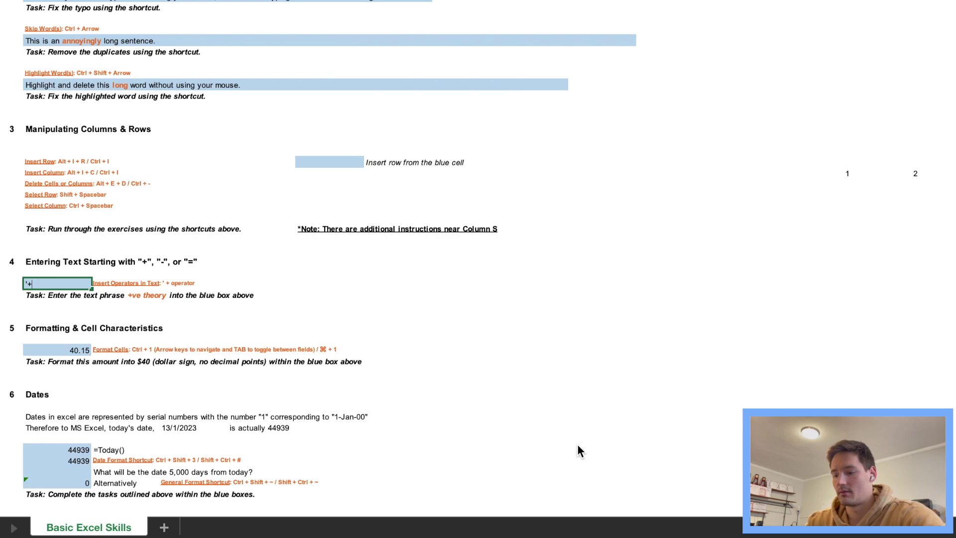
type("ve theory")
key("Return")
key("Up")
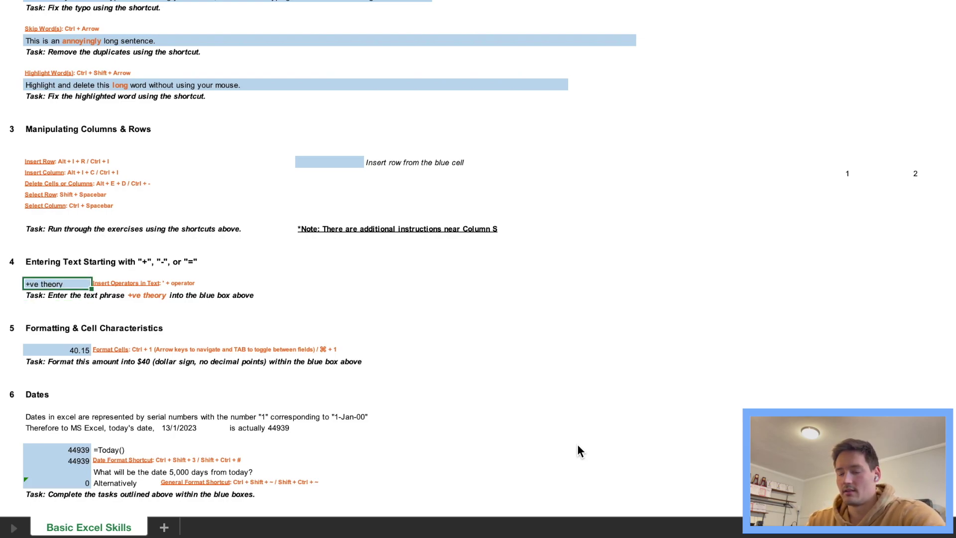
- Try entering "+ve theory" without a leading apostrophe in the same blue cell of section 4
key("Down")
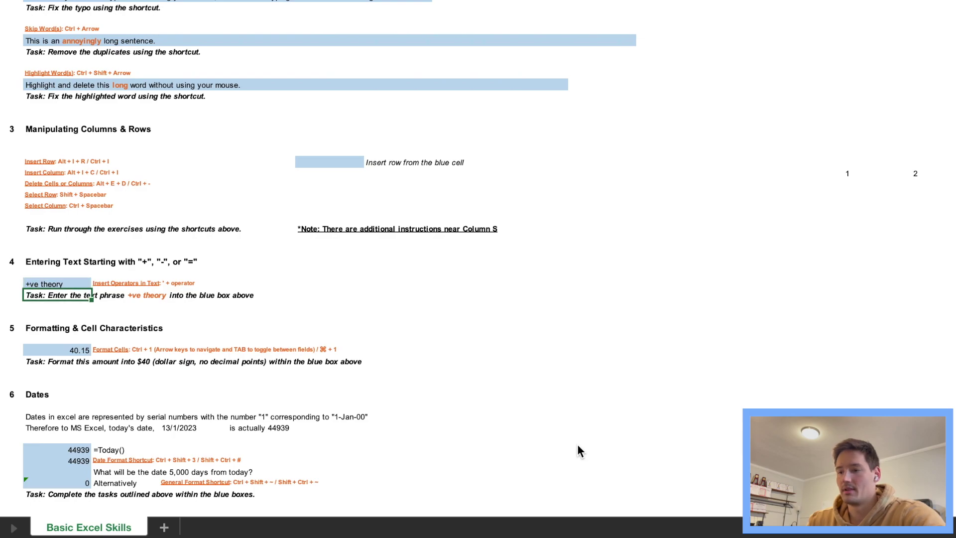
key("Up")
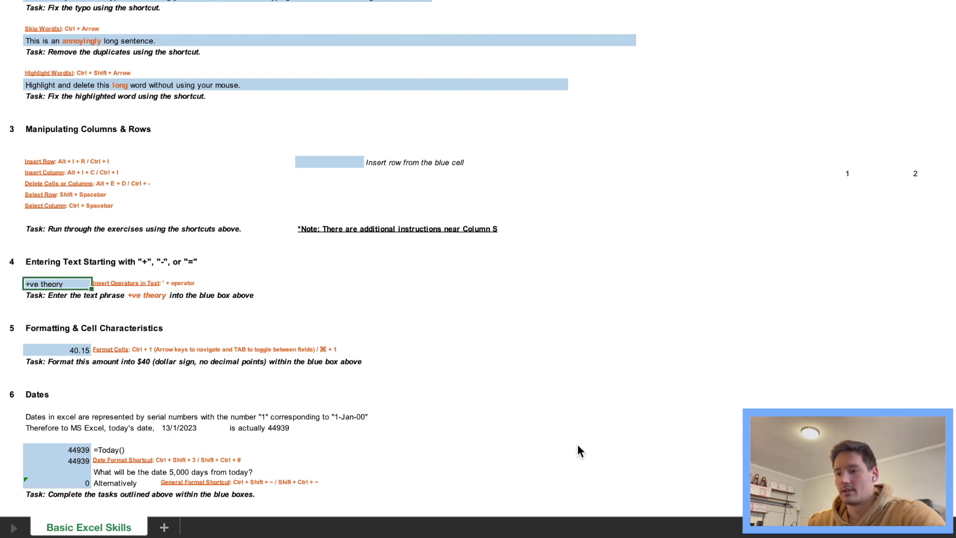
type("+ve theory")
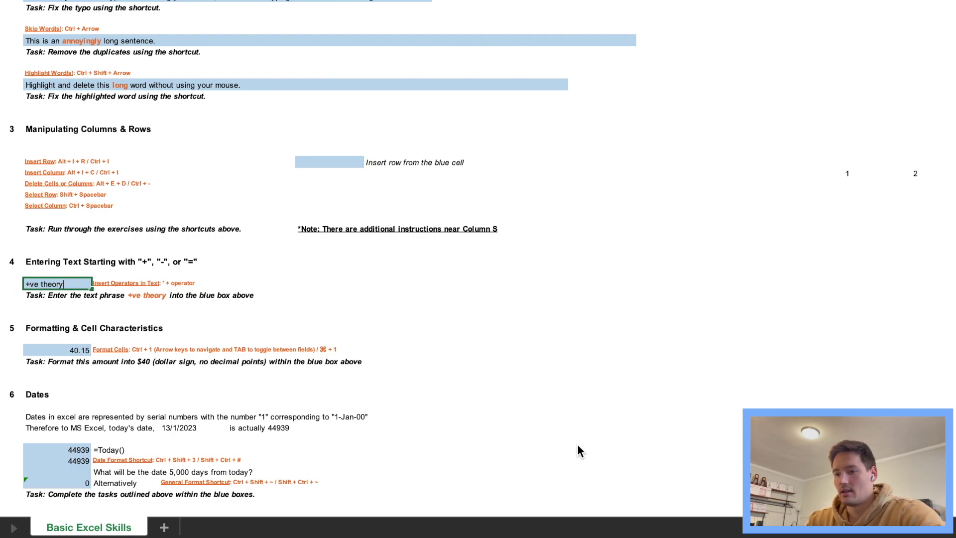
key("Return")
key("Up")
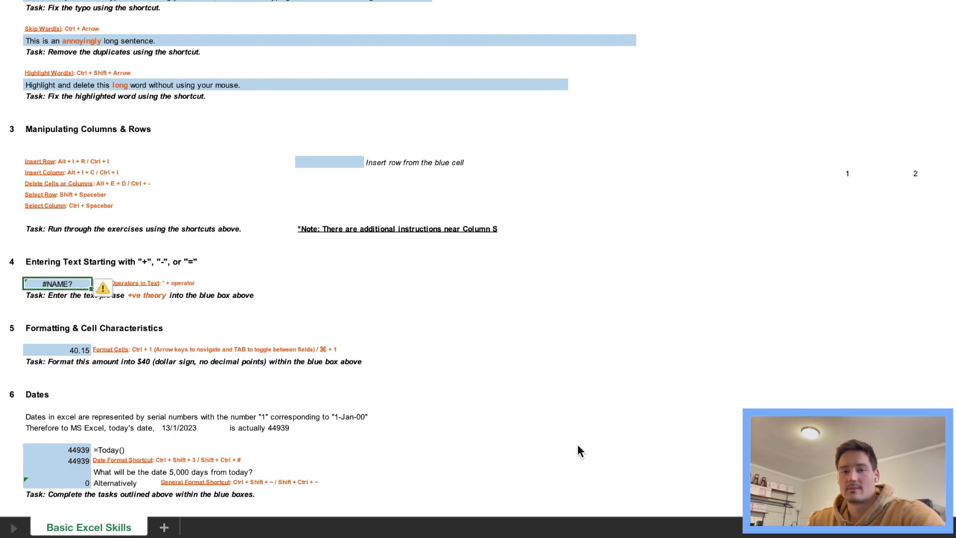
- Re-enter the phrase as '+ve theory, with the leading apostrophe, in the blue cell of section 4
type("'")
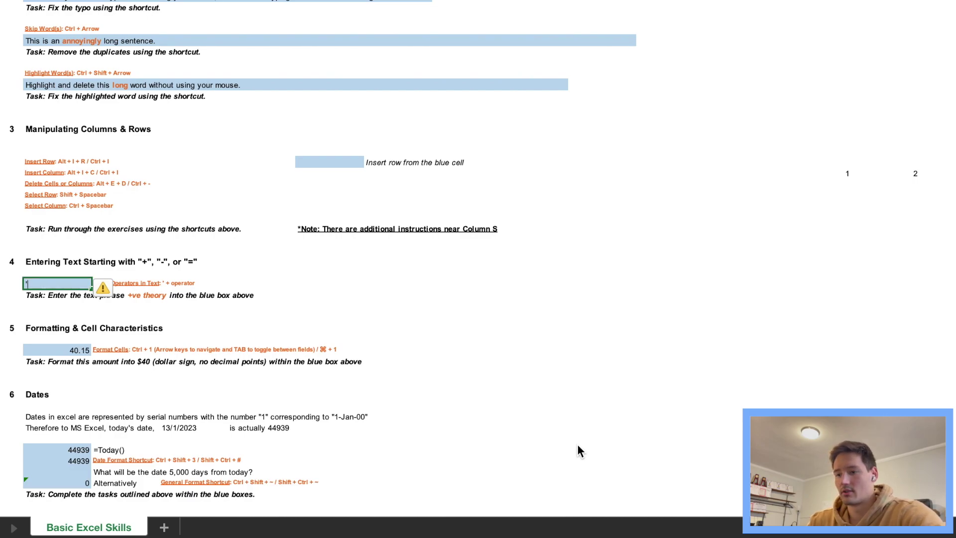
type("+ve theory")
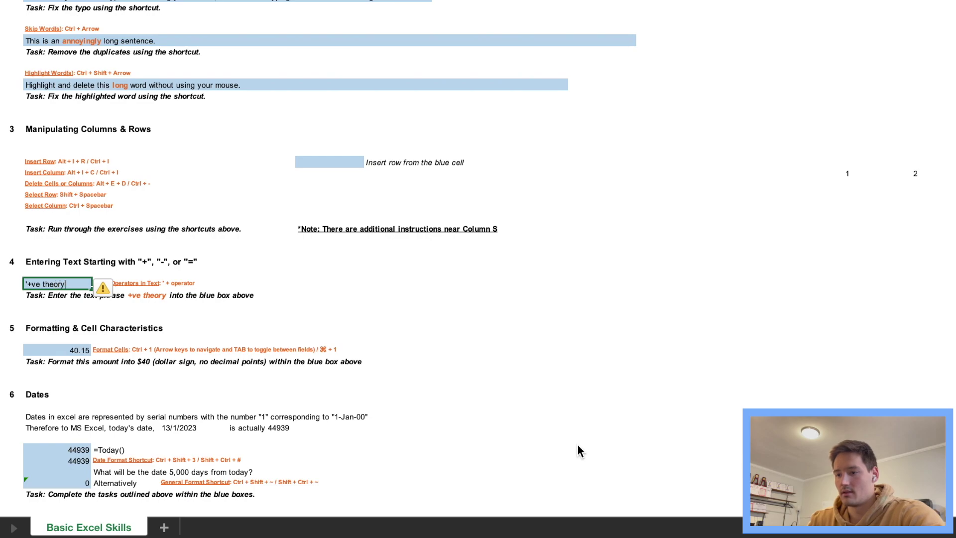
key("Return")
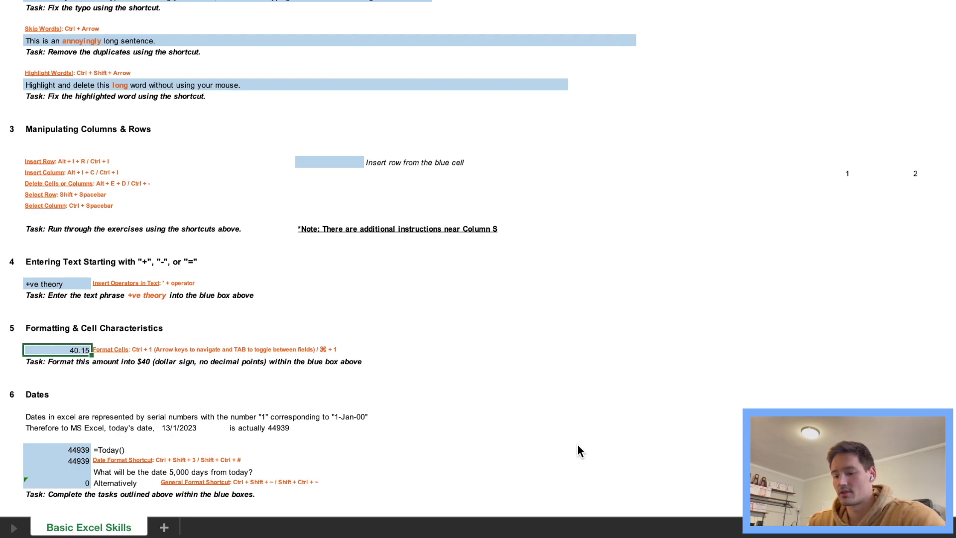
- Format the blue amount cell under Formatting & Cell Characteristics as Currency with the $ symbol and 0 decimal places
key("super+1")
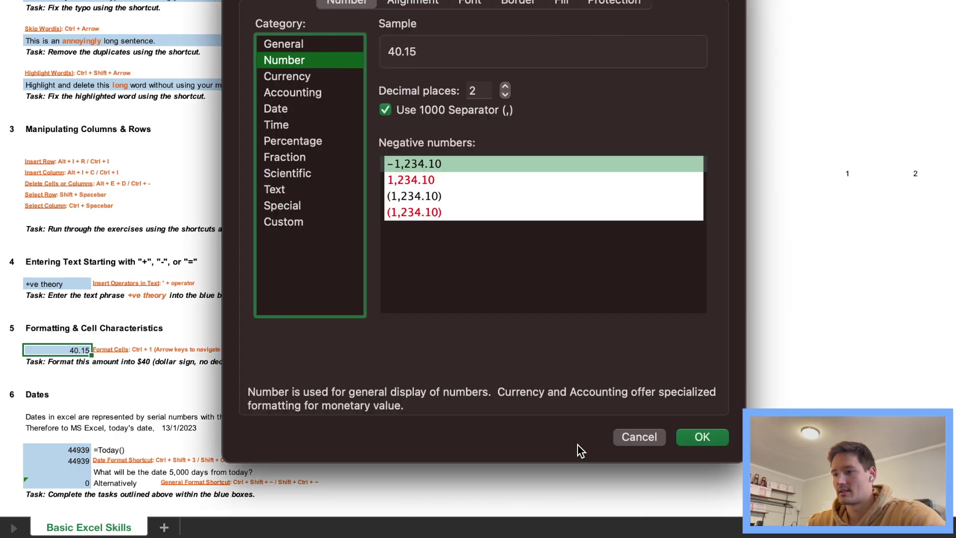
key("Down")
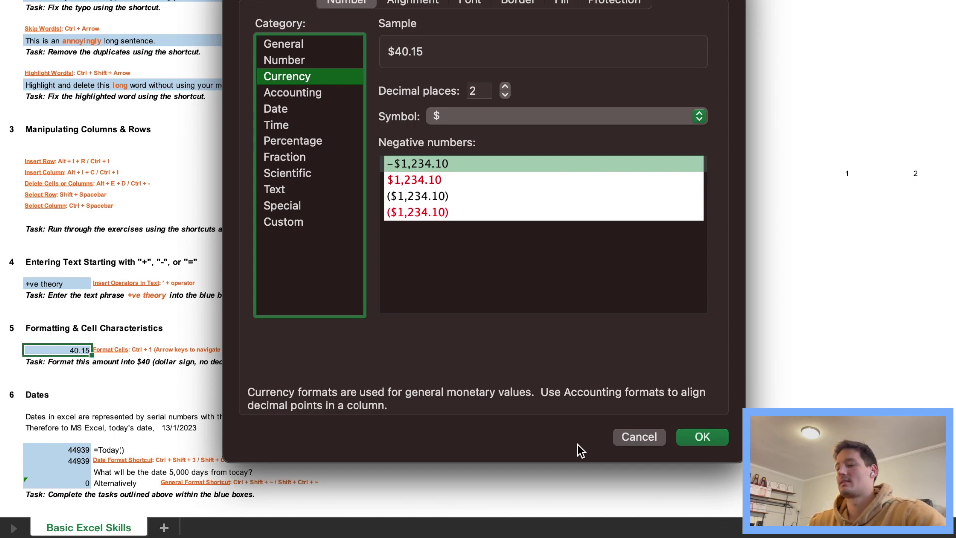
key("Tab")
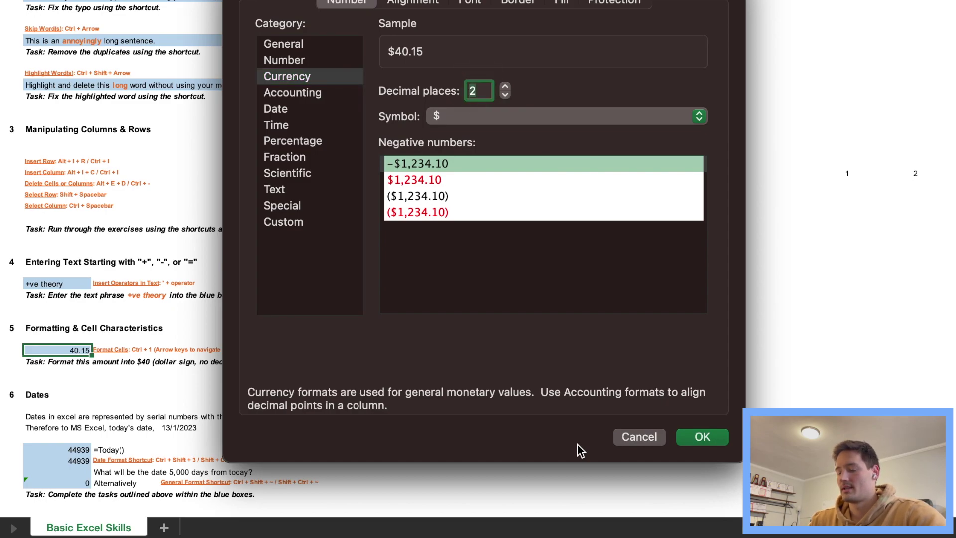
type("0")
key("Return")
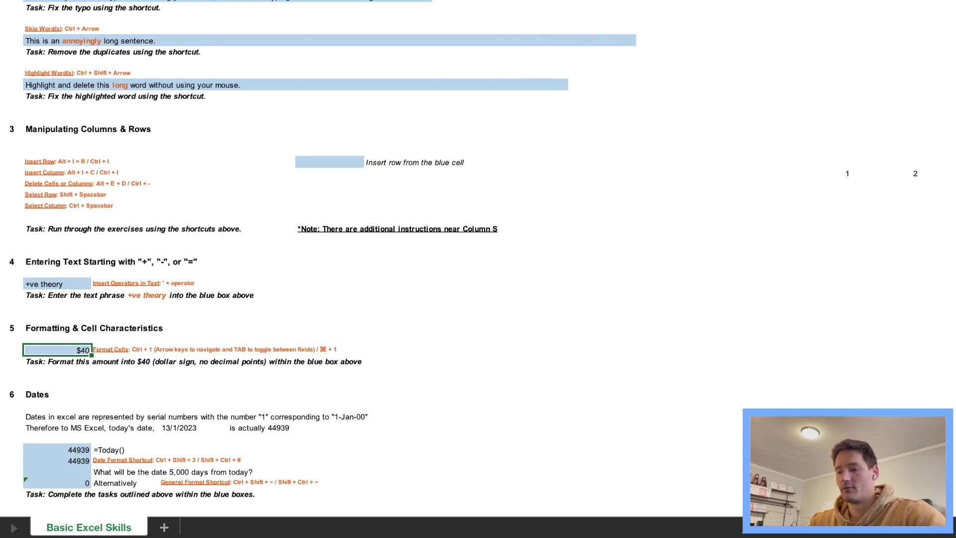
- Apply the date format to the second blue cell under Dates, beside the Date Format Shortcut note
key("Down")
key("Down")
key("Down")
key("Down")
key("Down")
key("Down")
key("Down")
key("Down")
key("Down")
scroll(635, 362, "down", 5)
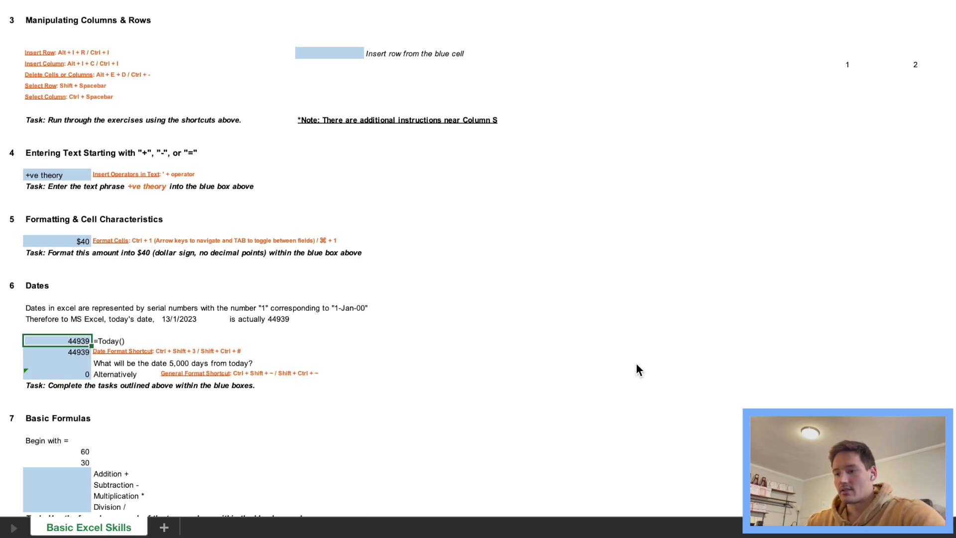
key("Down")
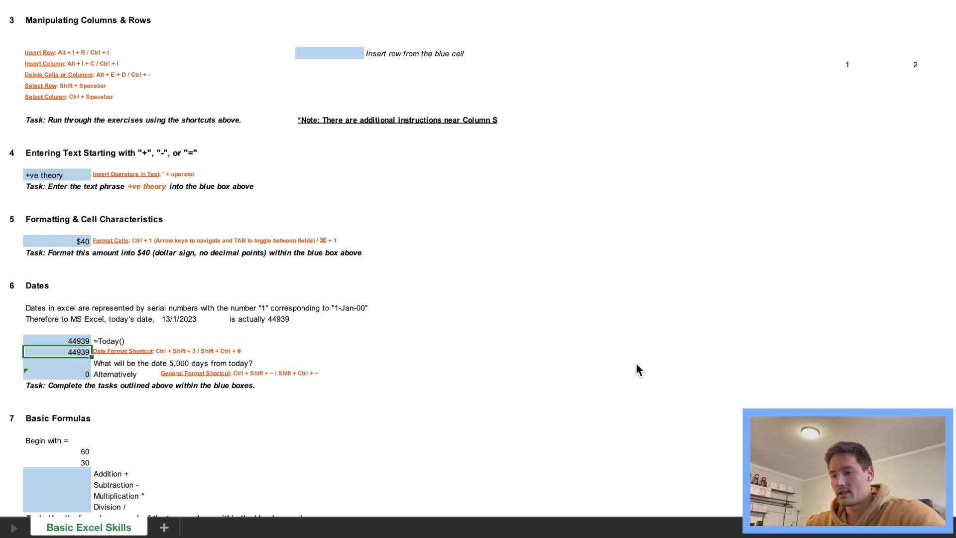
key("ctrl+shift+3")
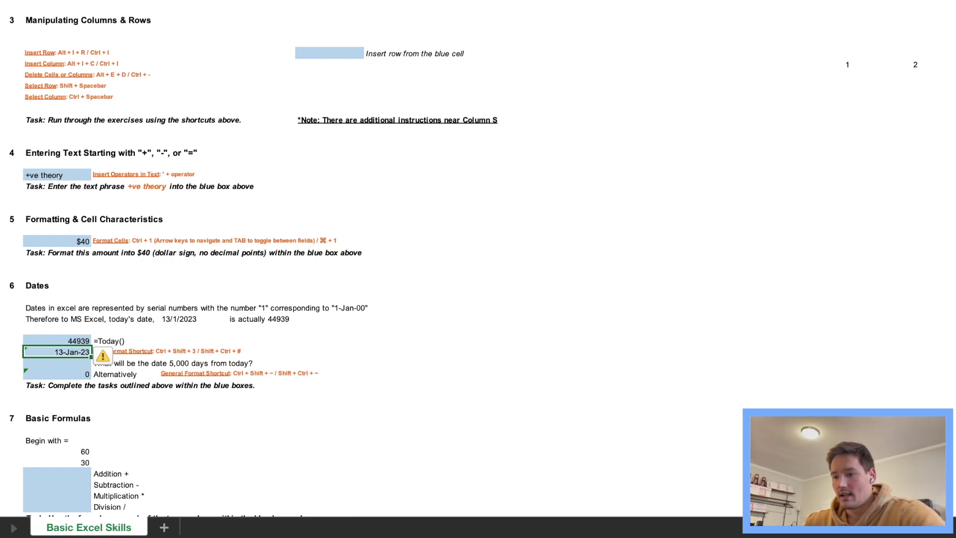
- Enter the formula =C67+5000 in the blue cell beside "What will be the date 5,000 days from today?"
left_click(57, 363)
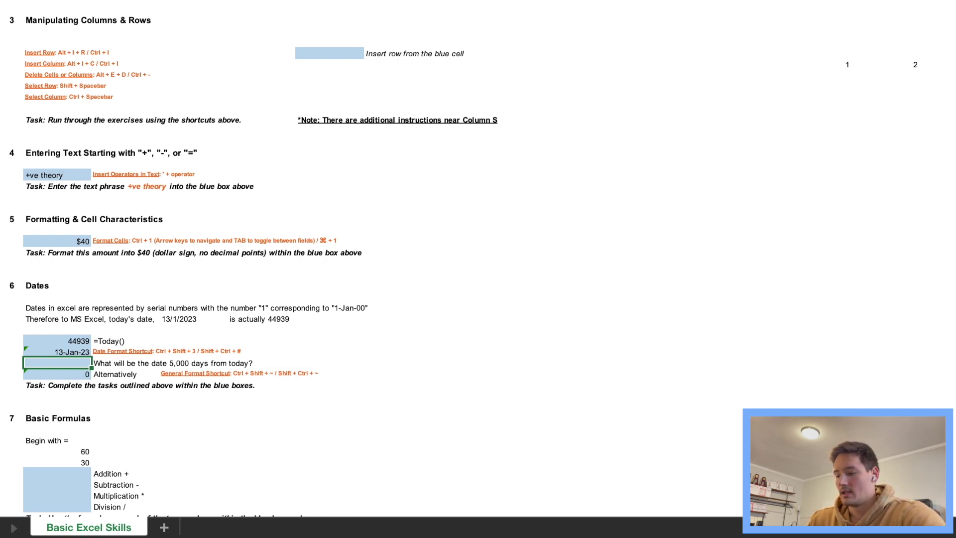
type("=")
key("Up")
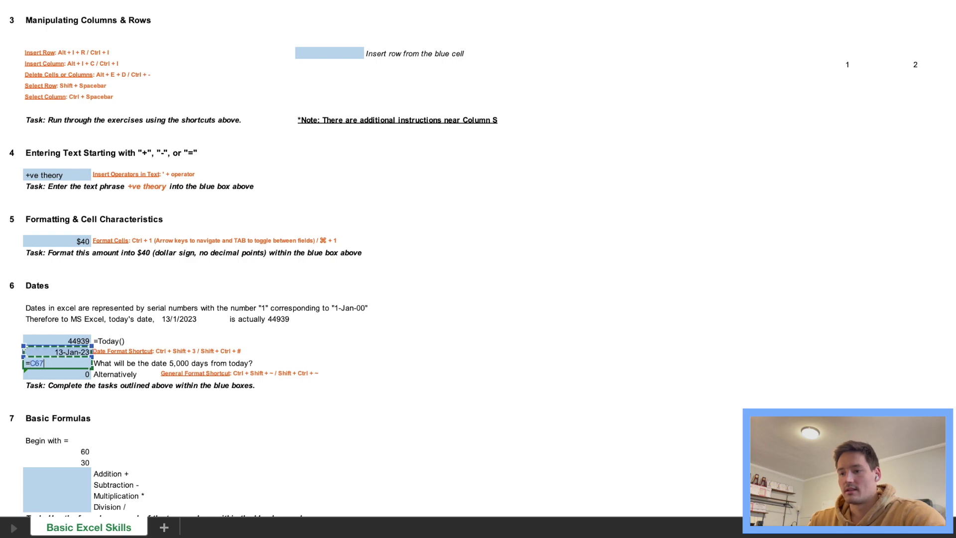
type("+")
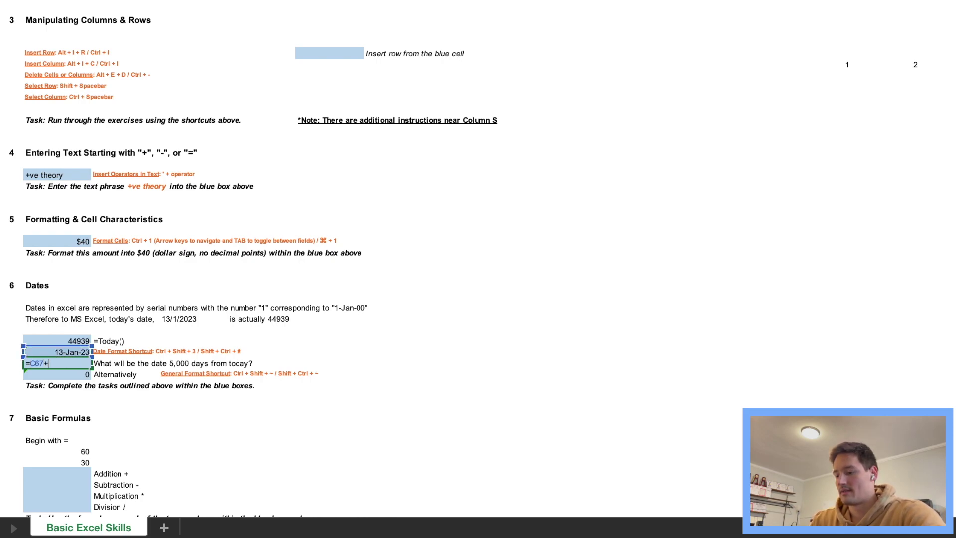
type("5000")
key("ctrl+Return")
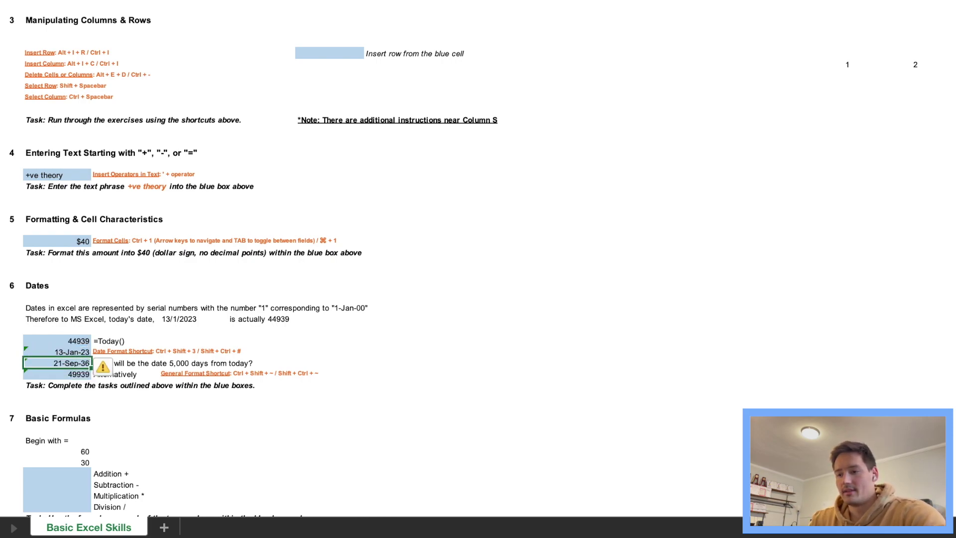
left_click(57, 374)
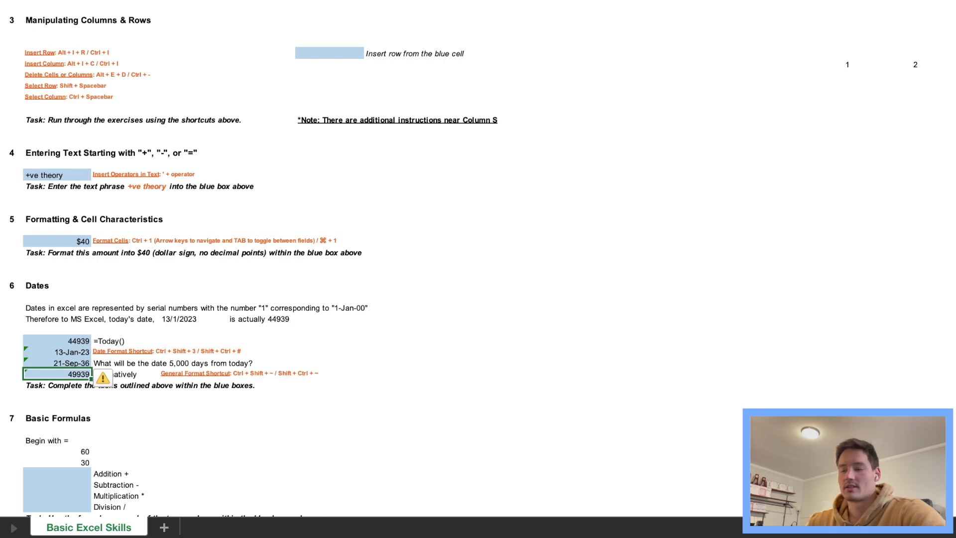
- Enter the formula =C76+C77 in the blue Addition cell under Basic Formulas
key("Down")
key("Down")
key("Down")
key("Down")
key("Down")
key("Down")
key("Down")
scroll(478, 259, "down", 10)
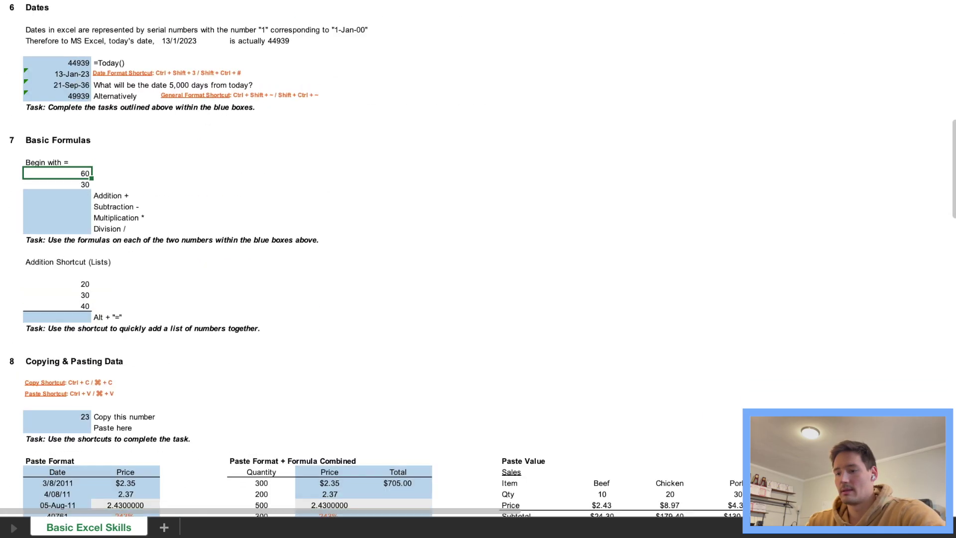
scroll(478, 259, "up", 4)
left_click(57, 305)
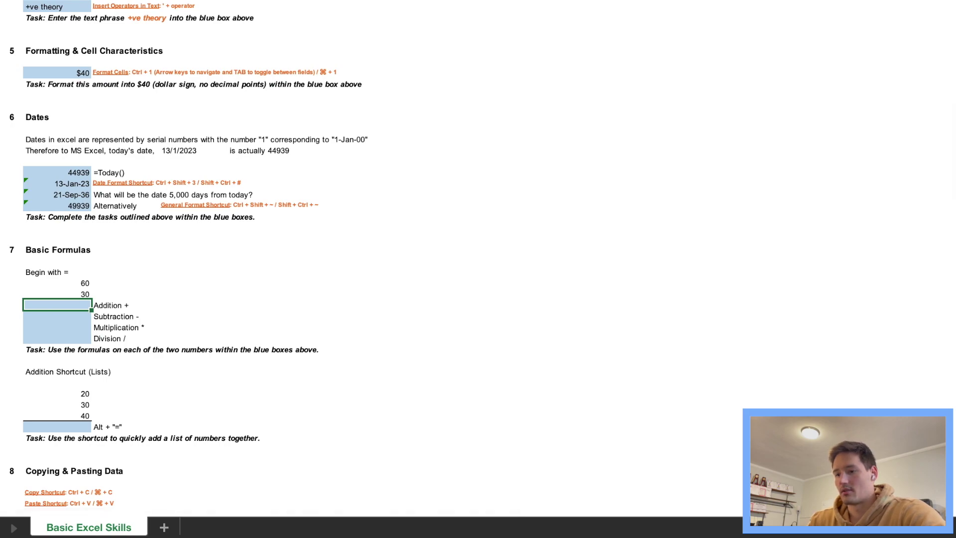
type("=")
key("Up")
key("Up")
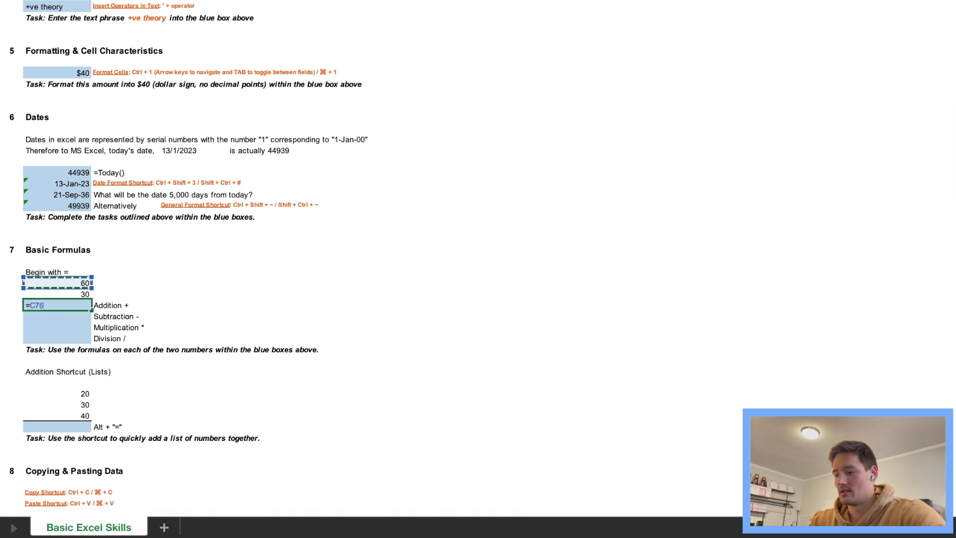
type("+")
key("Up")
key("Return")
- Enter the formula =C76-C77 in the blue Subtraction cell under Basic Formulas
type("=")
key("Up")
key("Up")
key("Up")
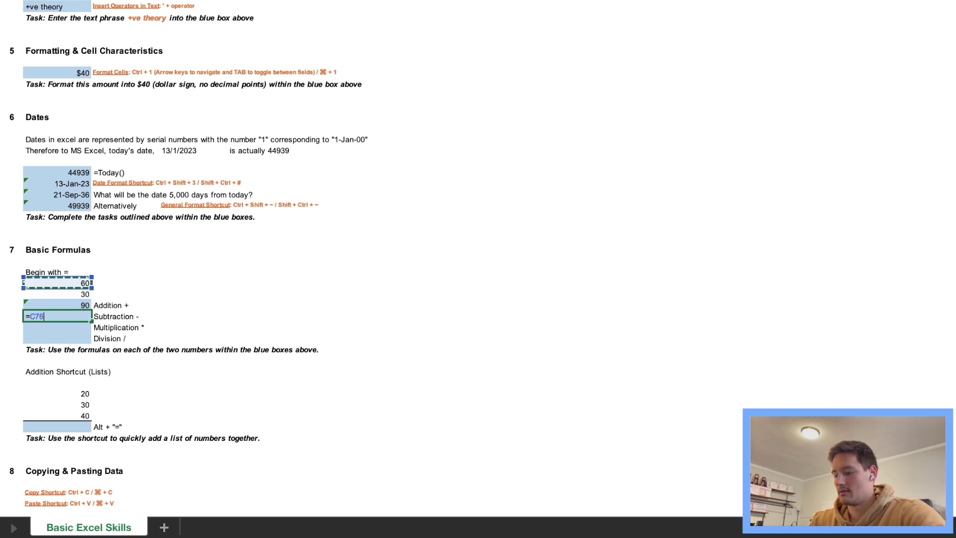
type("-")
key("Up")
key("Up")
key("Return")
- Fill the blue Multiplication cell under Basic Formulas with a cell-reference formula multiplying 60 by 30
type("=")
key("Up")
key("Up")
key("Up")
key("Up")
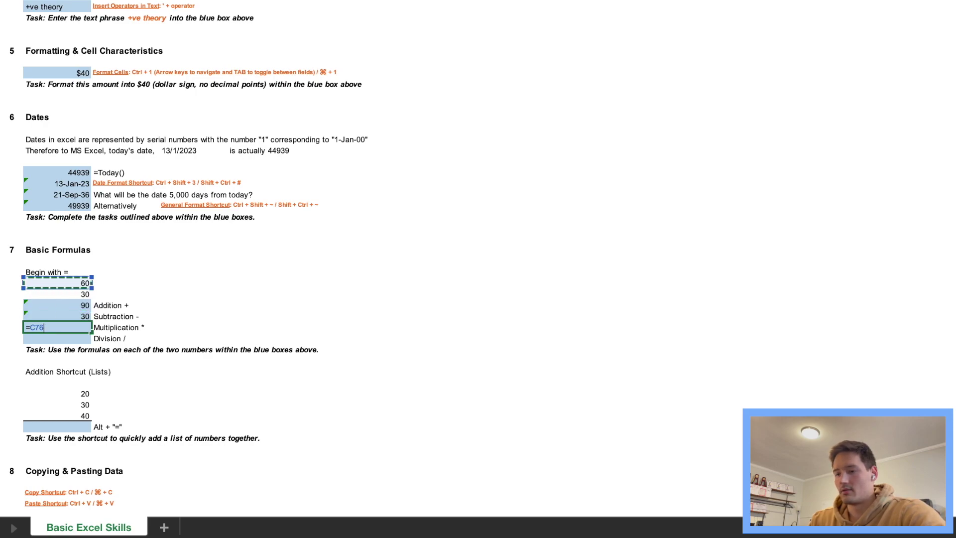
type("*")
key("Up")
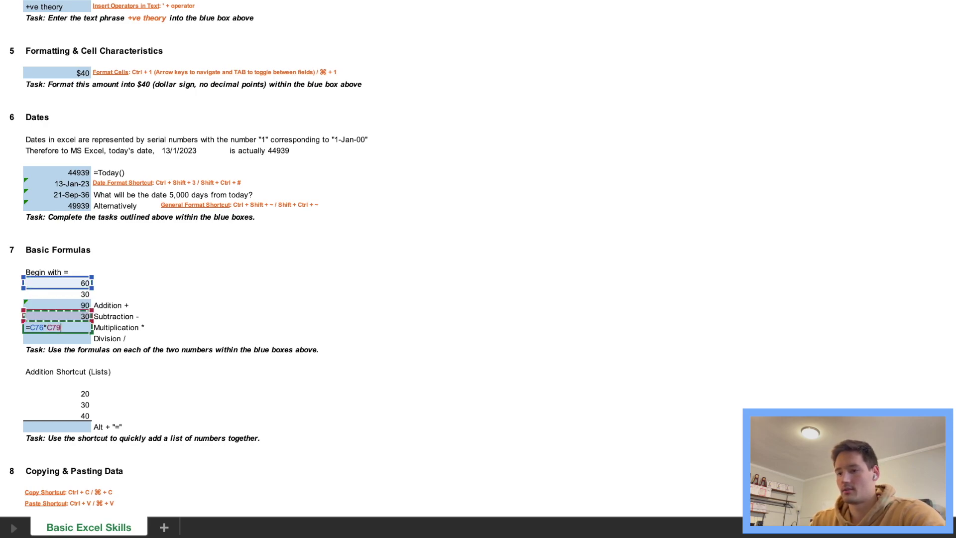
key("Return")
- Enter the formula =C76/C77 in the blue Division cell under Basic Formulas
type("=")
key("Up")
key("Up")
key("Up")
key("Up")
key("Up")
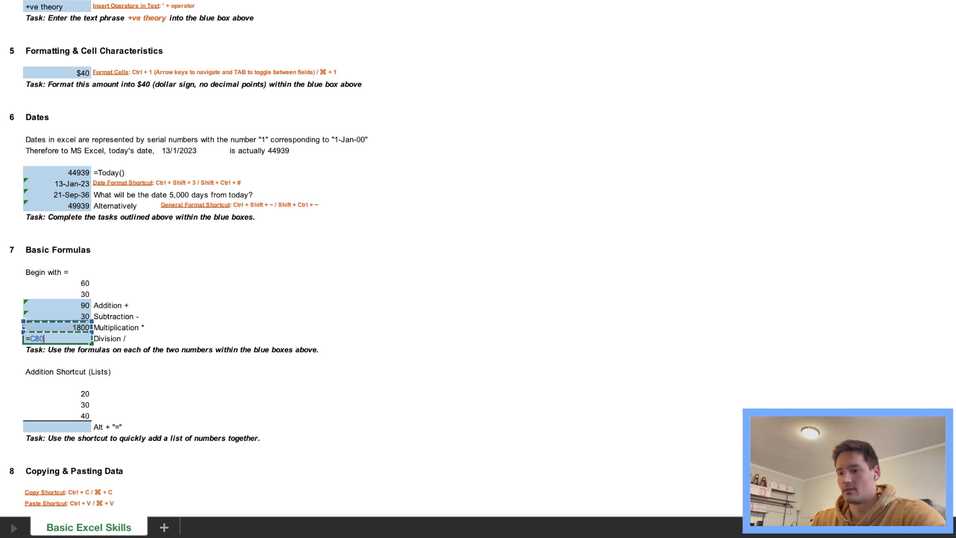
type("/")
key("Up")
key("Up")
key("Up")
key("Down")
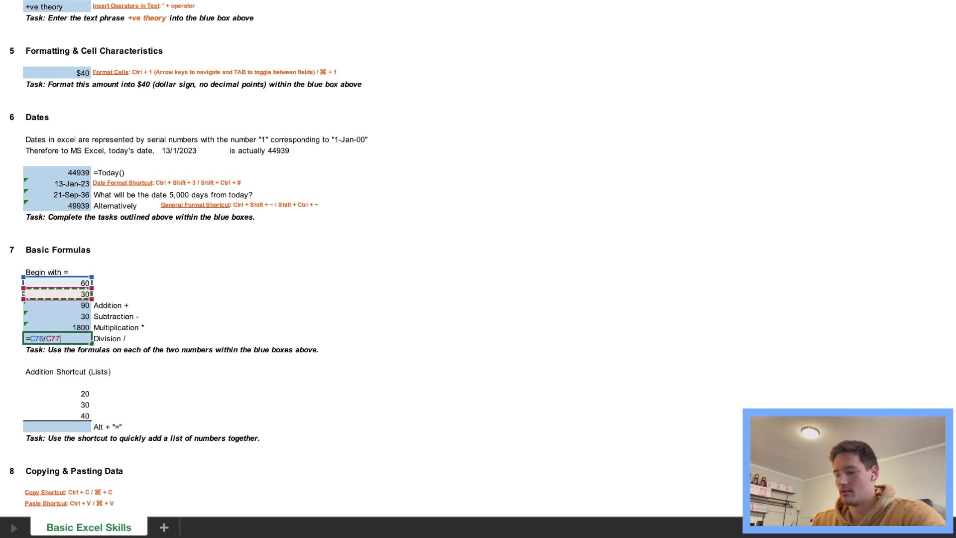
key("Return")
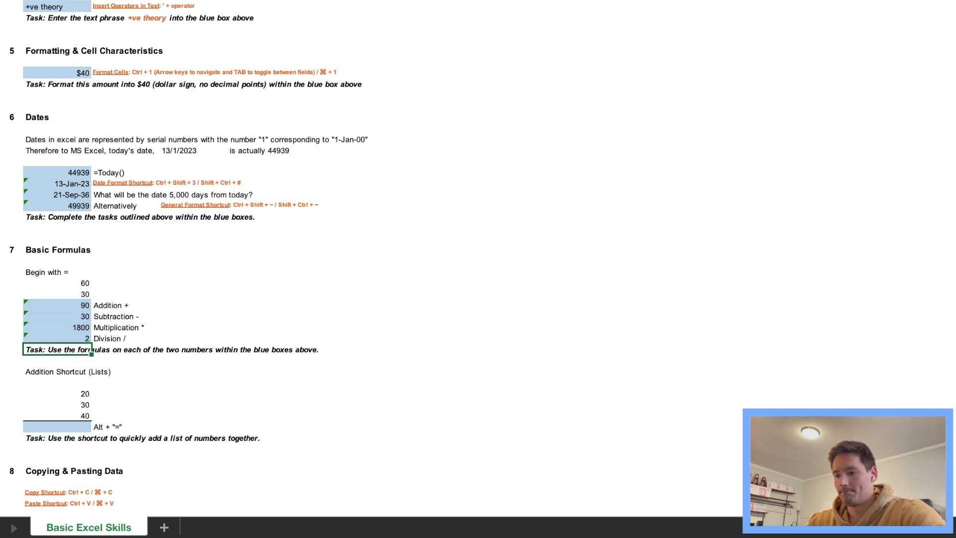
- Enter the formula =sum(C86:C88) in the blue cell below the 20, 30, 40 list under Addition Shortcut
scroll(478, 258, "down", 5)
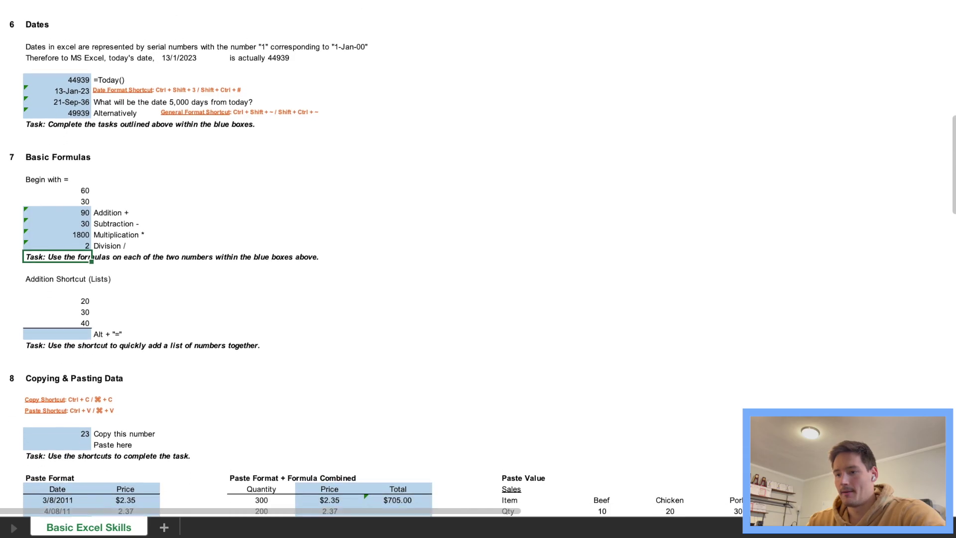
left_click(57, 326)
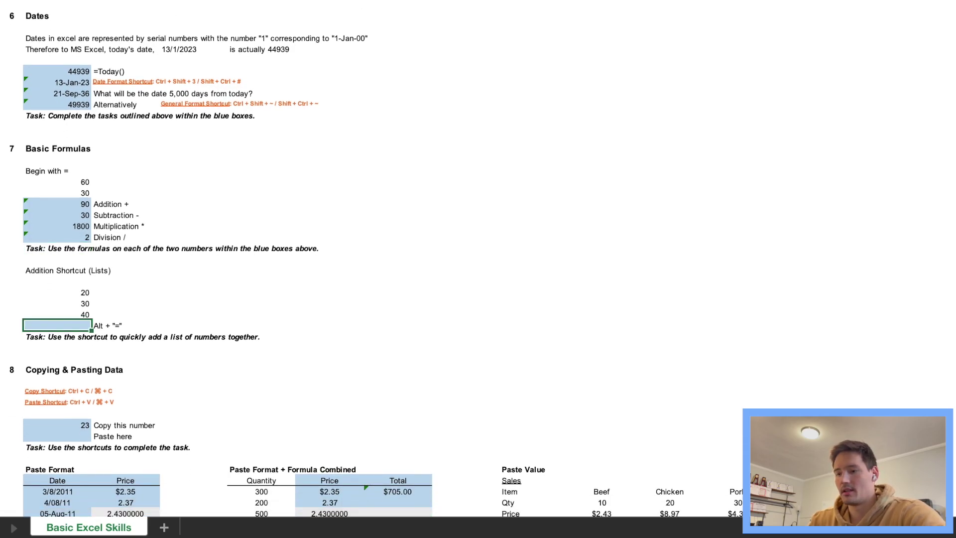
type("=sum(")
key("Up")
key("shift+Up")
key("shift+Up")
type(")")
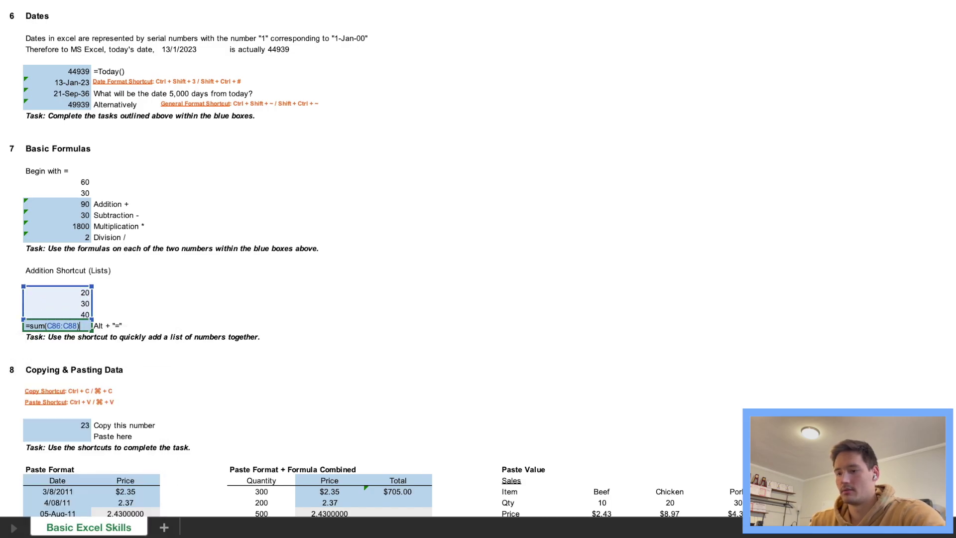
key("Return")
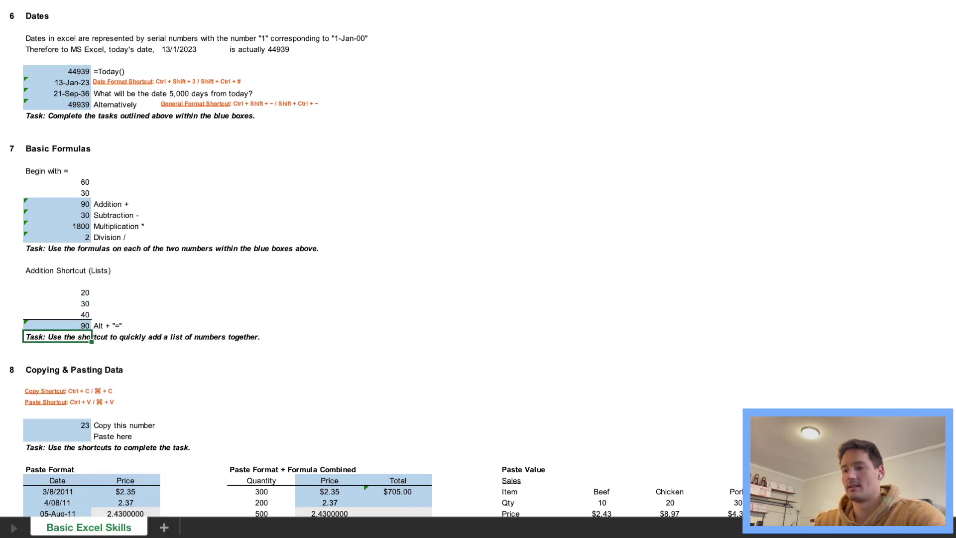
- Overwrite the list total under Addition Shortcut with a freshly entered =sum(C86:C88) formula
type("=")
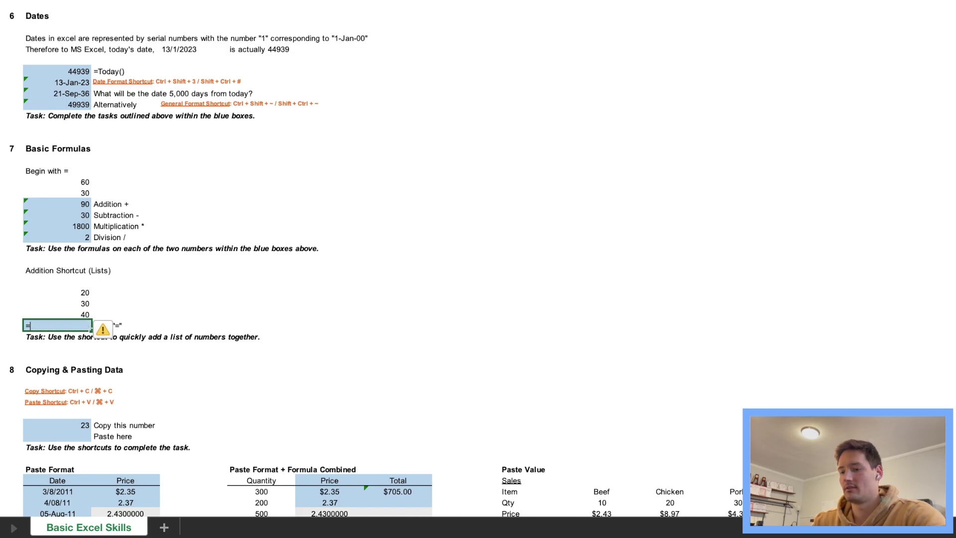
type("sum(")
key("Up")
key("shift+Up")
key("shift+Up")
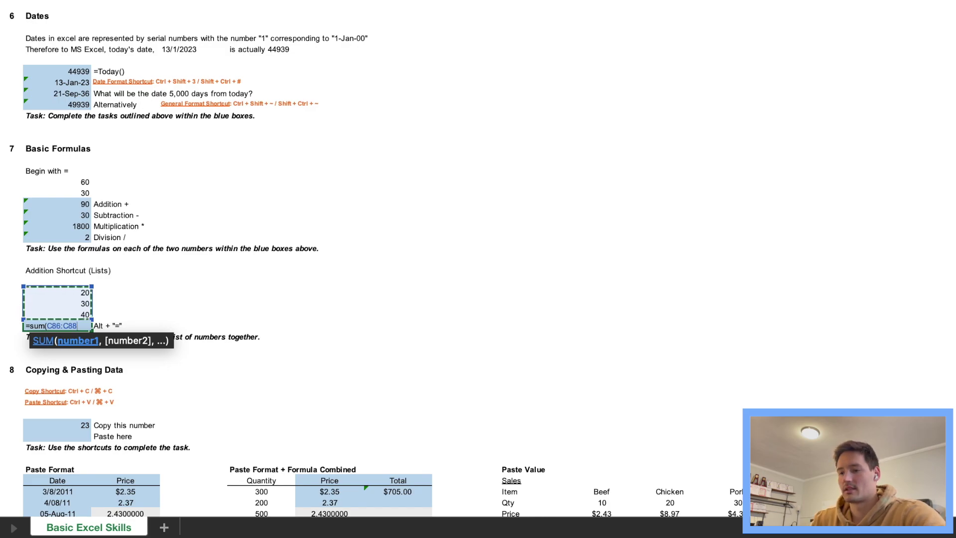
type(")")
key("Return")
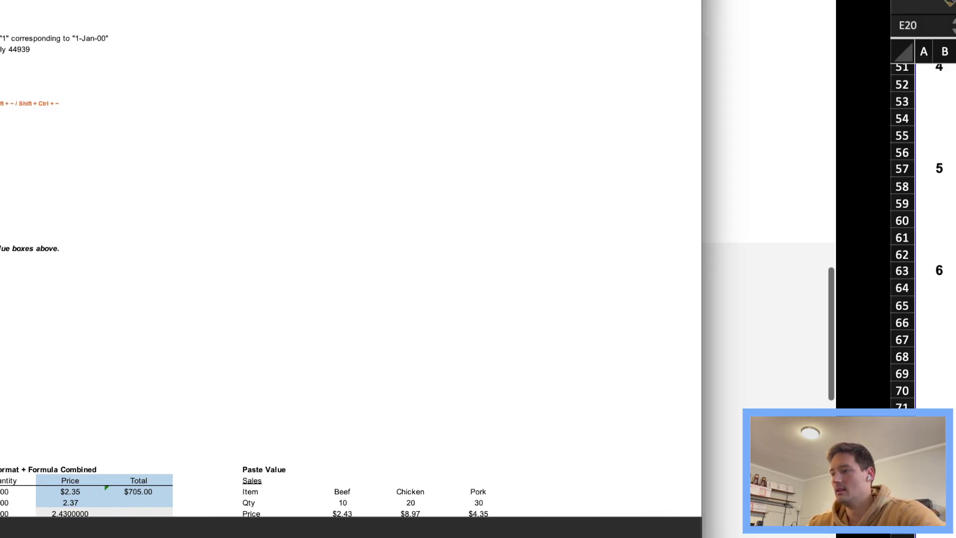
- Paste only the formats of the copied first date onto the remaining Date cells in the Paste Format table
scroll(678, 304, "down", 5)
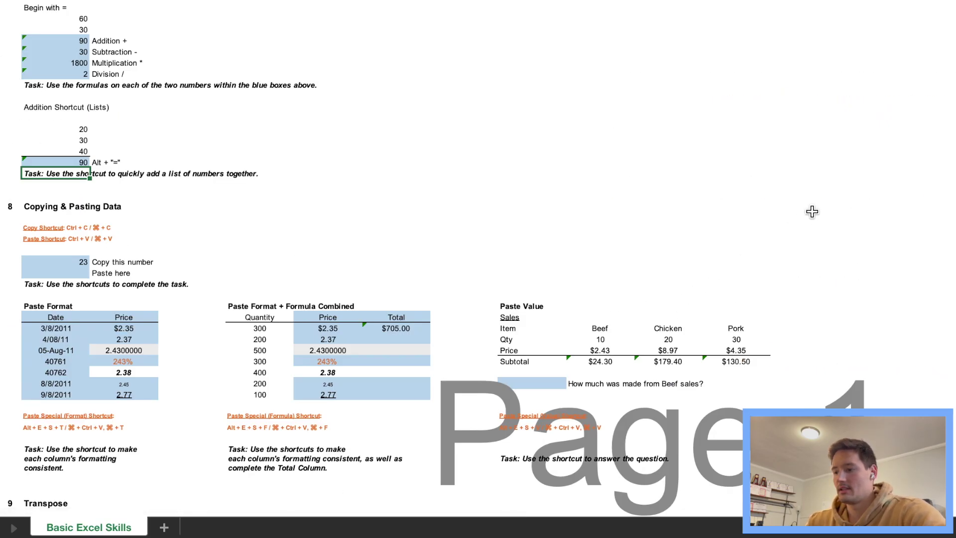
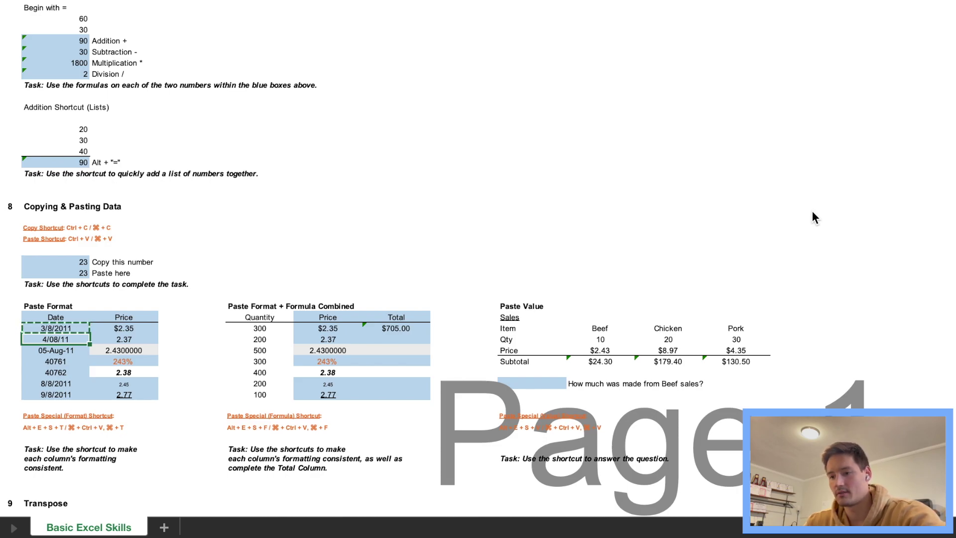
key("ctrl+shift+Down")
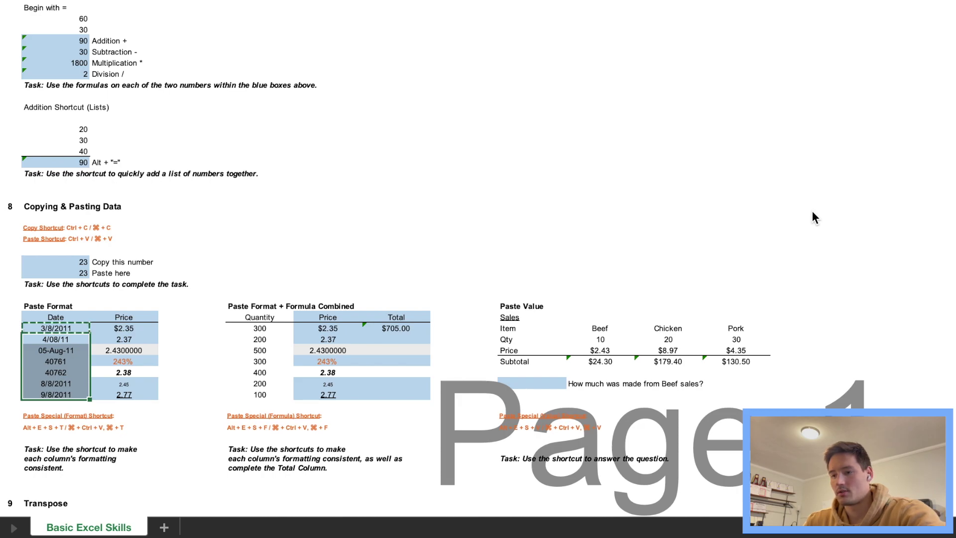
key("ctrl+super+v")
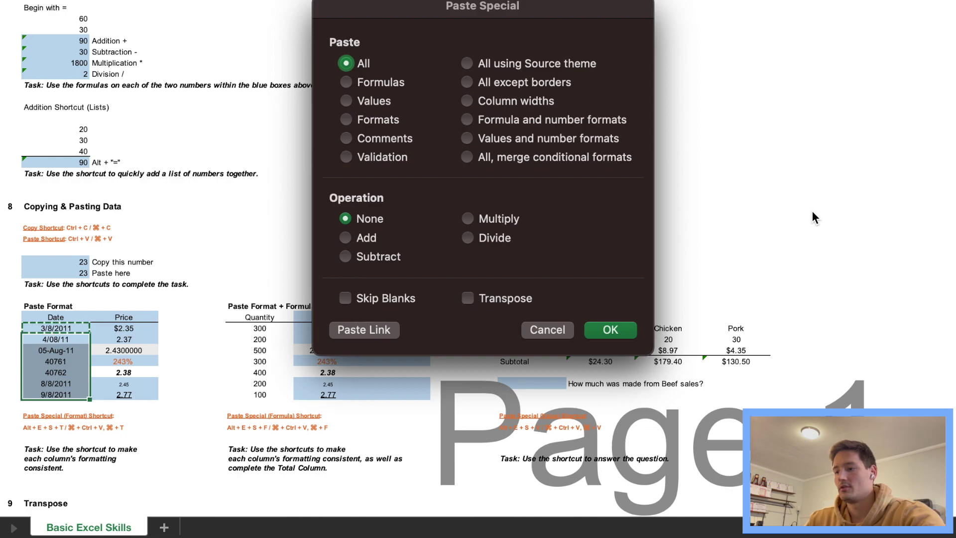
key("super+m")
key("super+f")
key("super+t")
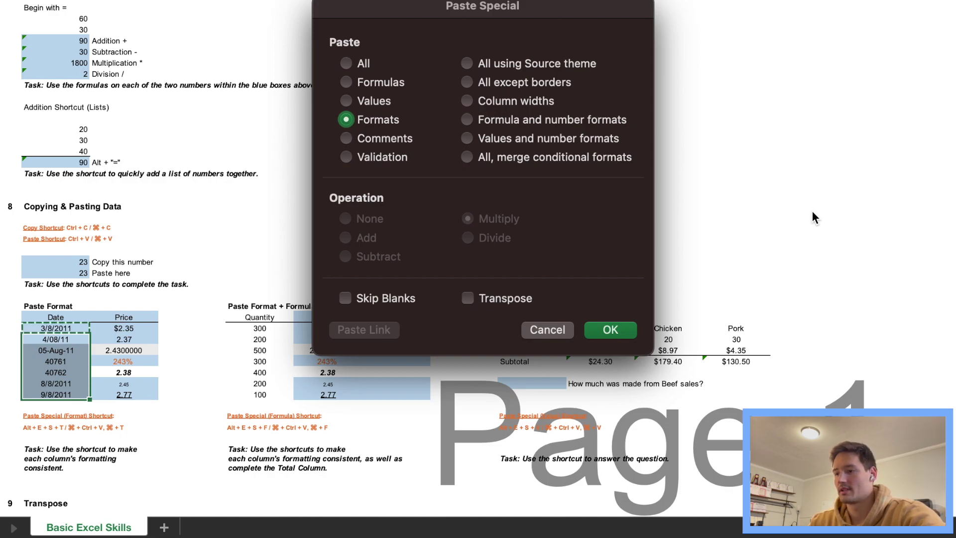
key("Return")
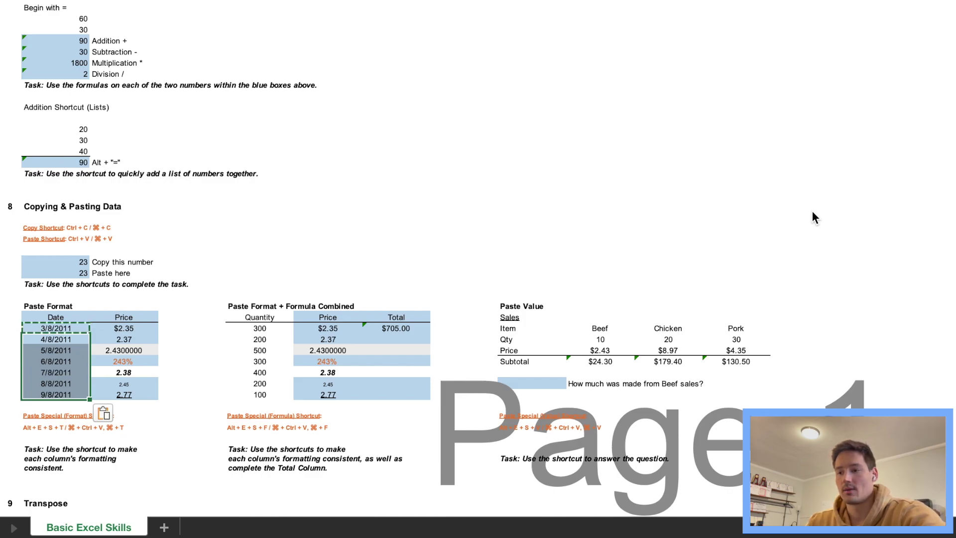
- Copy the first price in the Paste Format table and paste only its formats onto the remaining Price cells
key("Right")
key("Up")
key("ctrl+c")
key("Down")
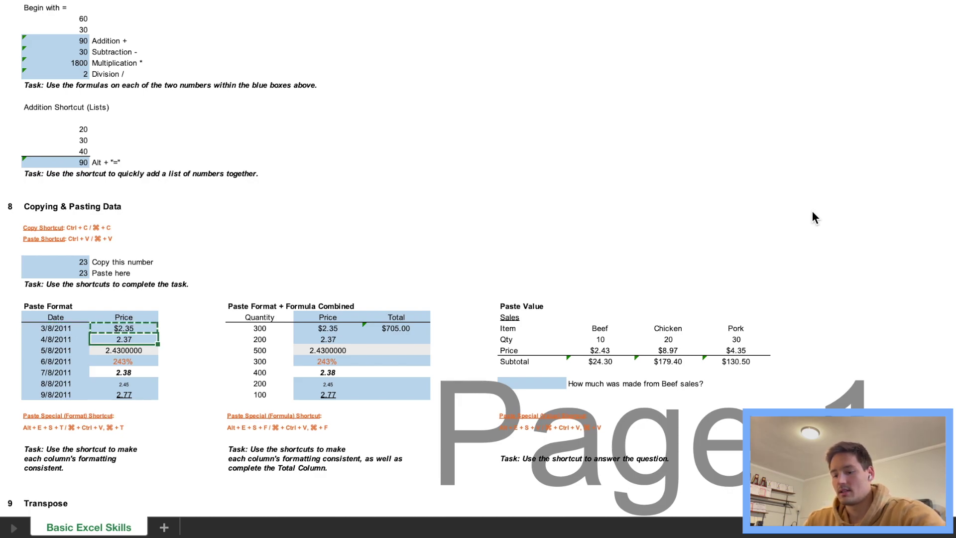
key("ctrl+shift+Down")
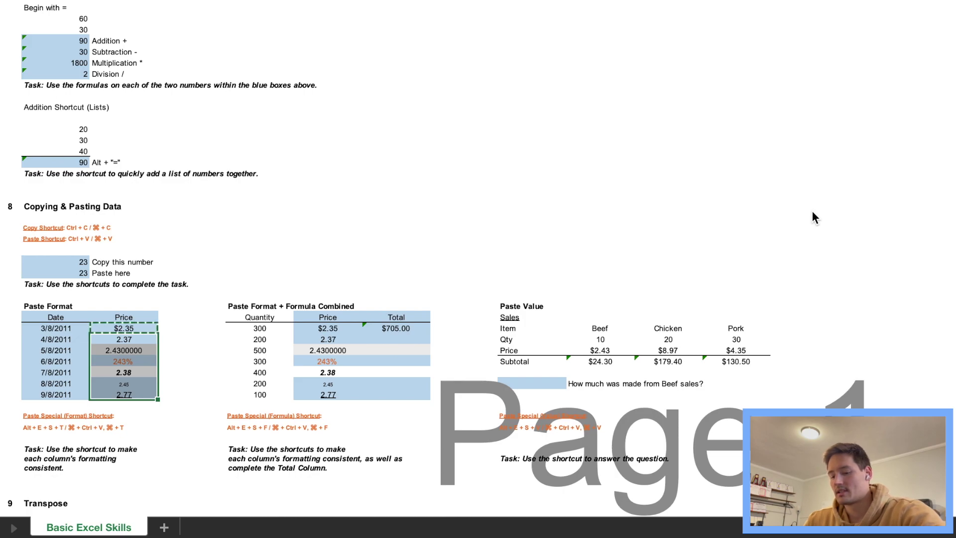
key("ctrl+super+v")
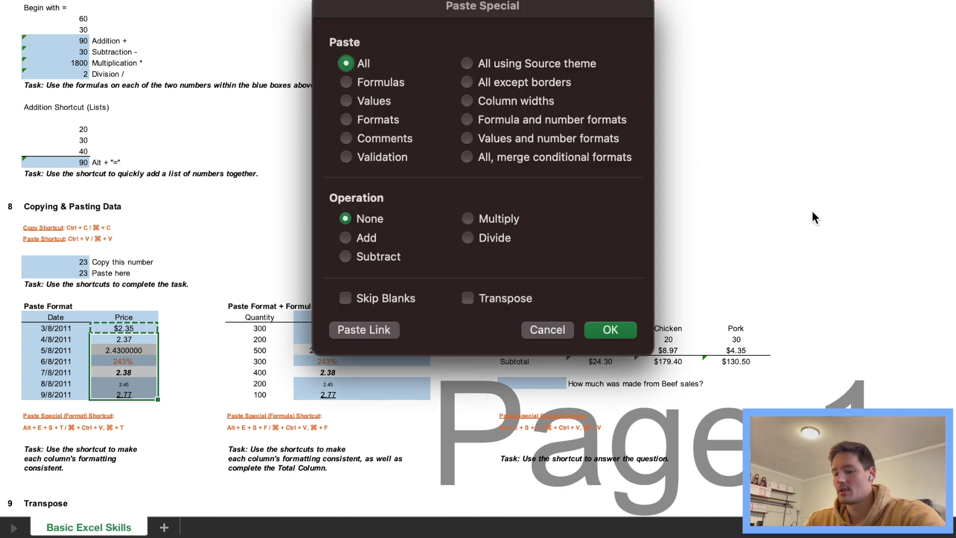
key("super+t")
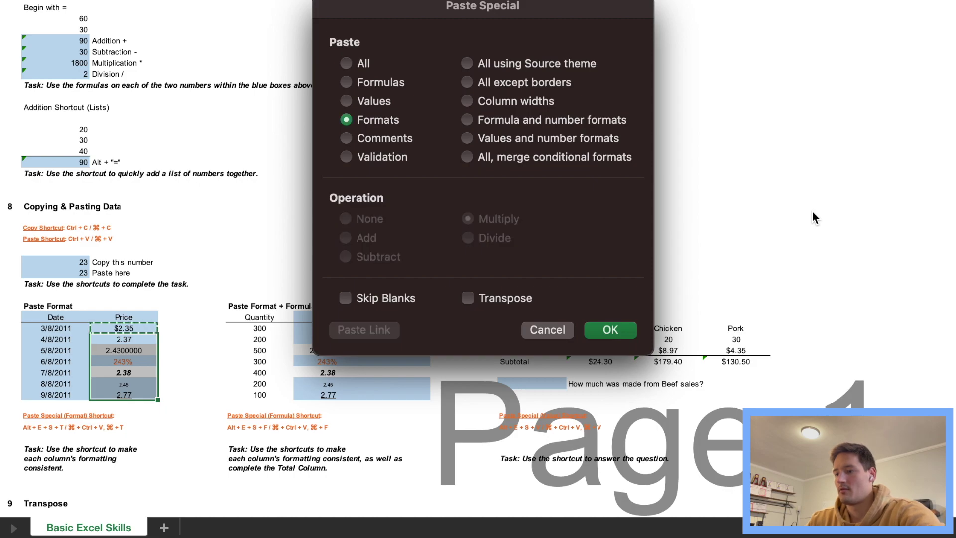
key("Return")
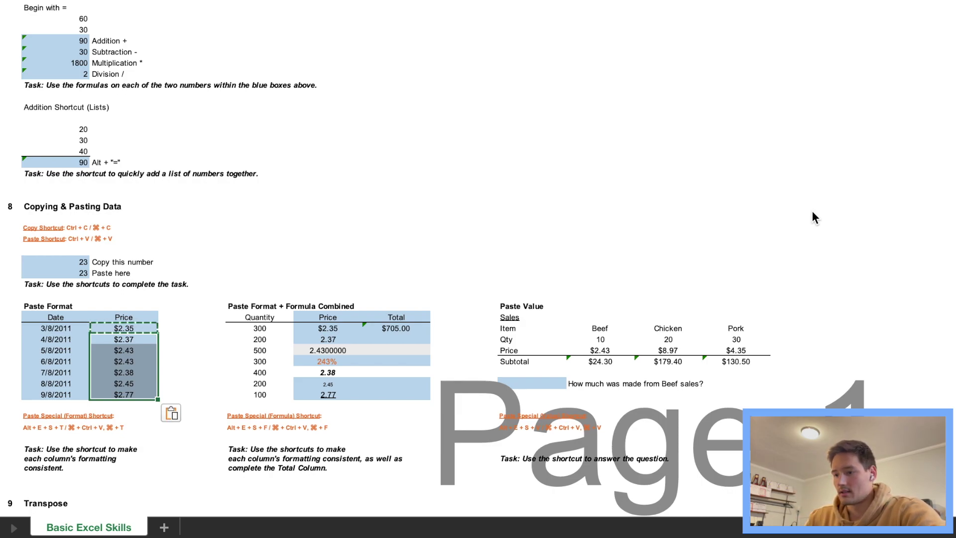
- Copy the first price in the Paste Format + Formula Combined table and paste only its formats onto the prices below
key("Right")
key("Right")
key("Right")
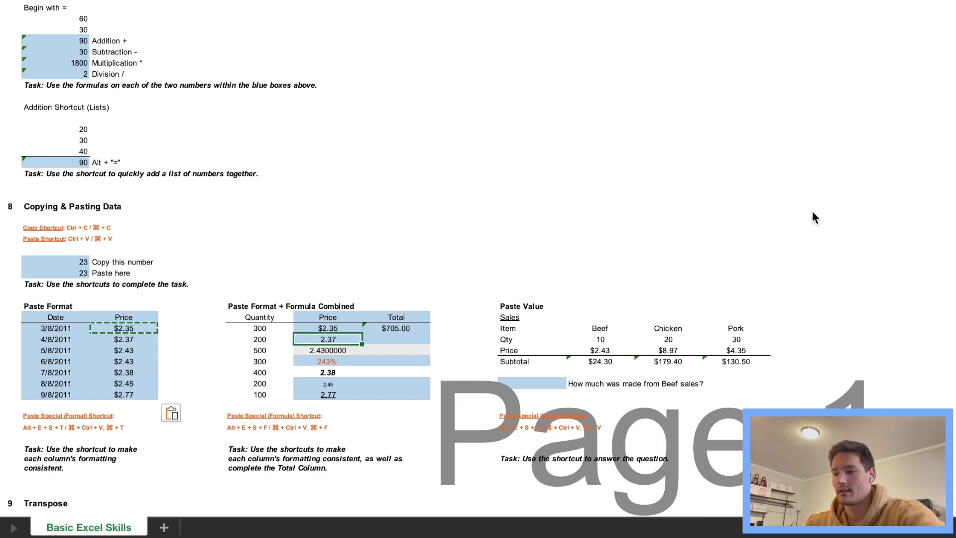
key("Up")
key("Right")
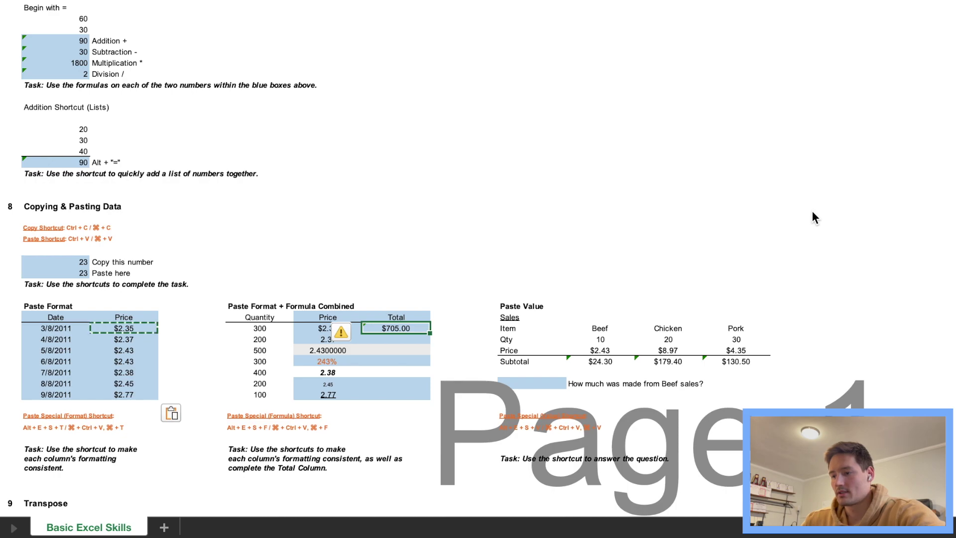
key("Left")
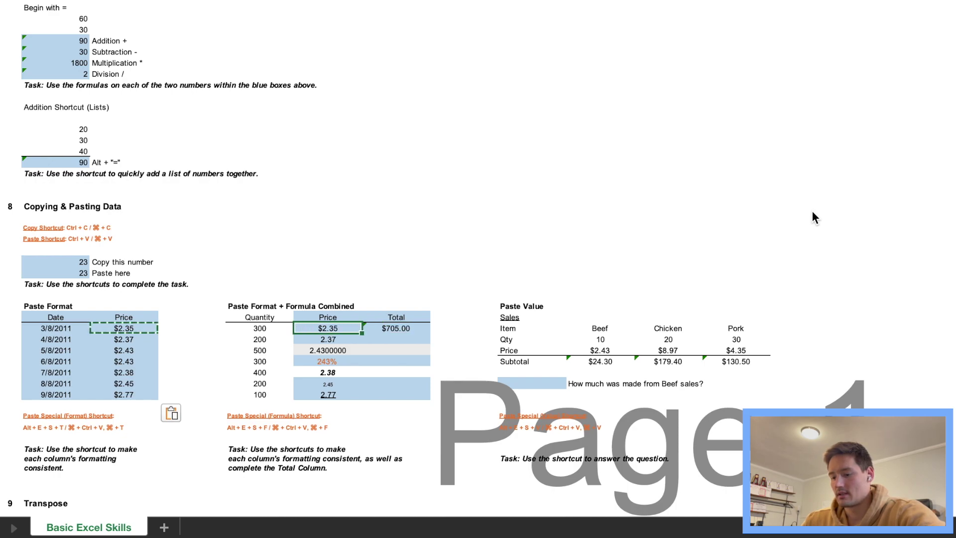
key("ctrl+c")
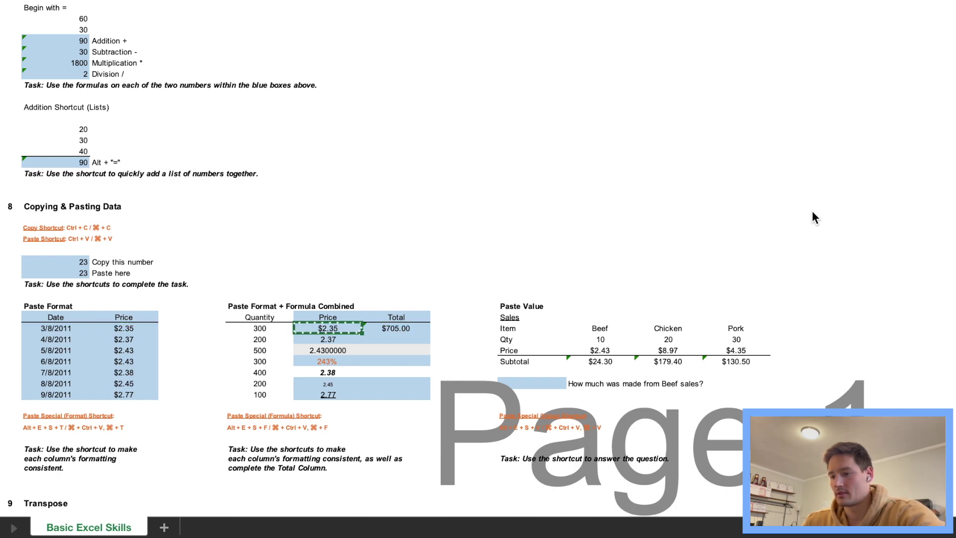
key("Down")
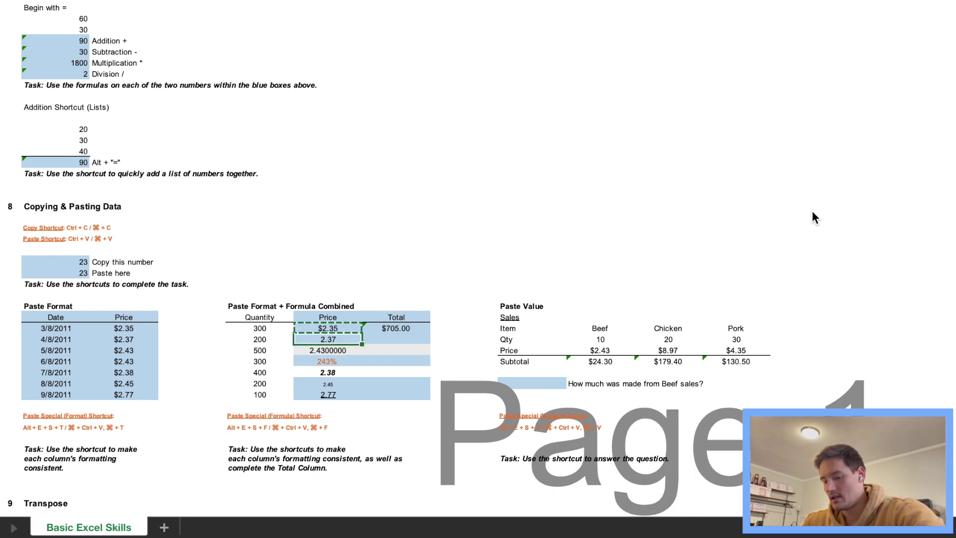
key("ctrl+shift+Down")
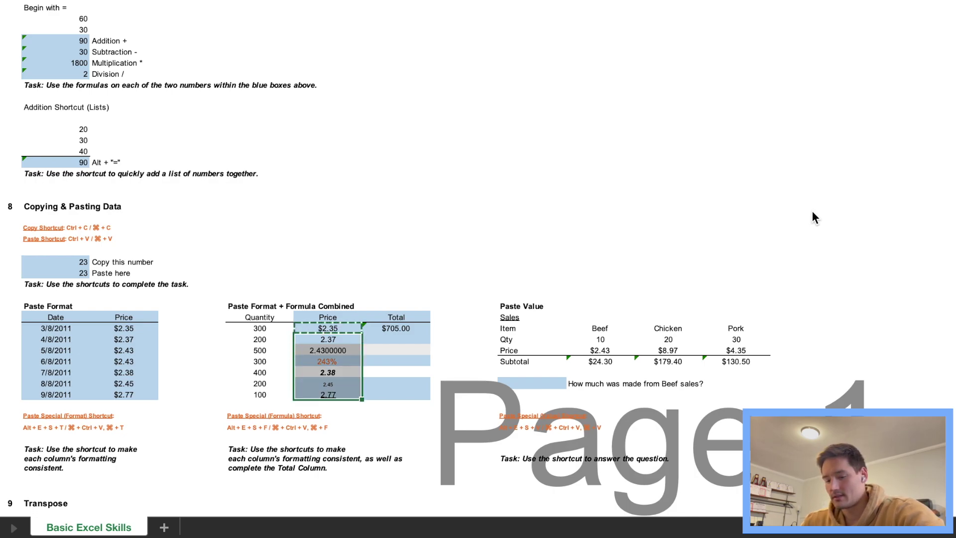
key("ctrl+super+v")
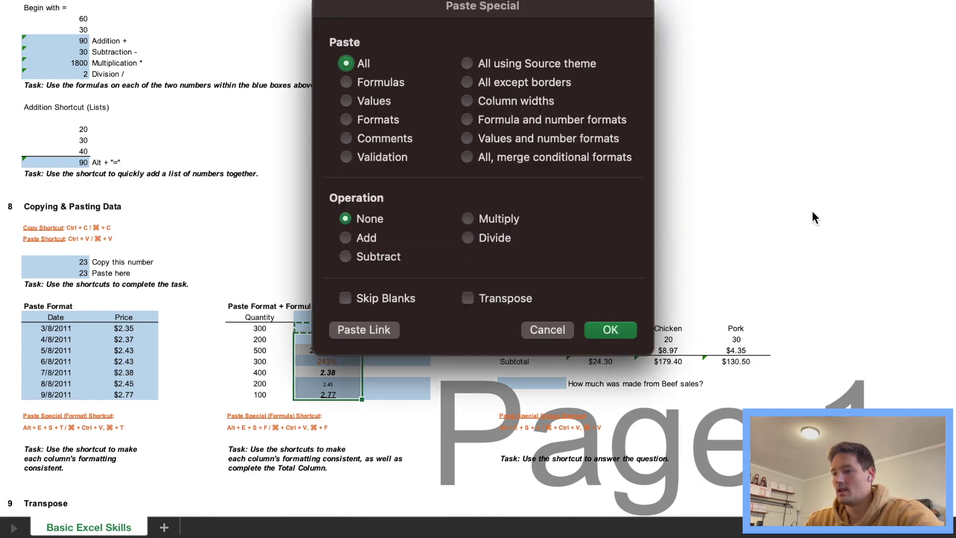
key("super+m")
key("super+t")
key("Return")
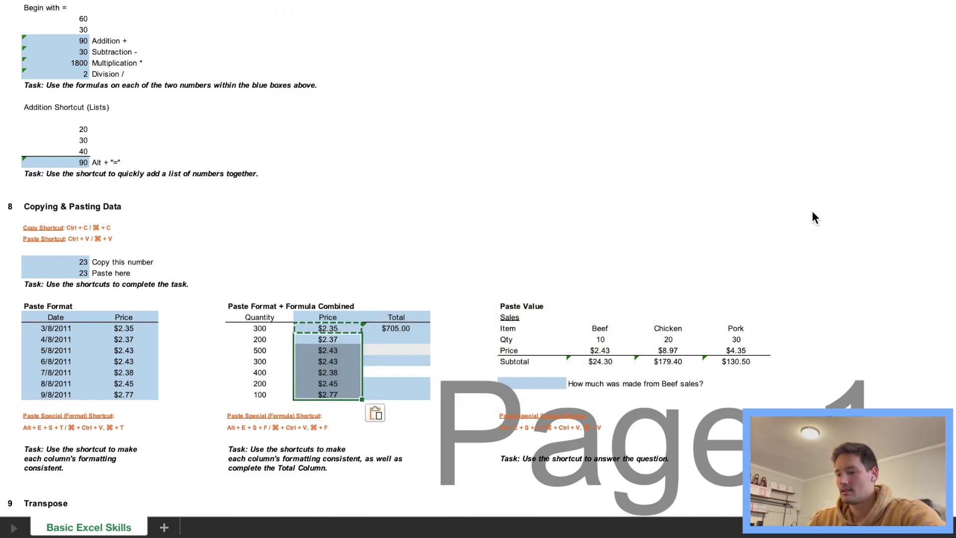
- Copy the first Total cell, with formula and format, into the six cells below it in the combined table
key("Up")
key("Right")
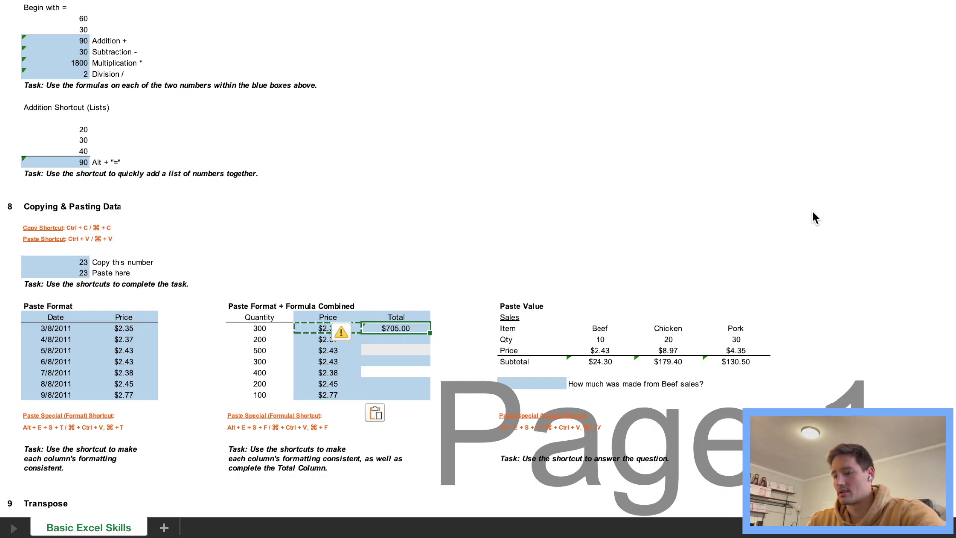
key("super+c")
key("shift+Down")
key("shift+Down")
key("shift+Down")
key("shift+Down")
key("shift+Down")
key("shift+Down")
scroll(815, 217, "down", 5)
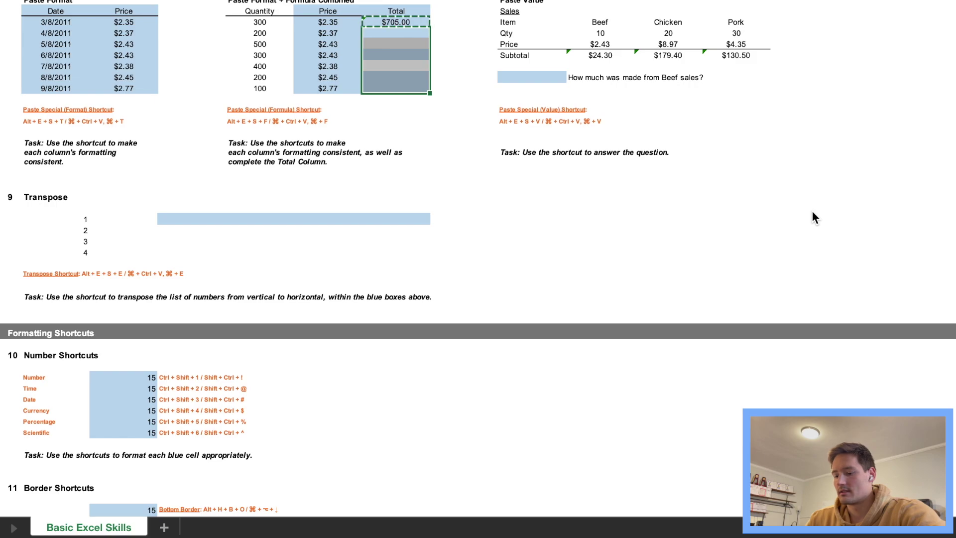
key("super+v")
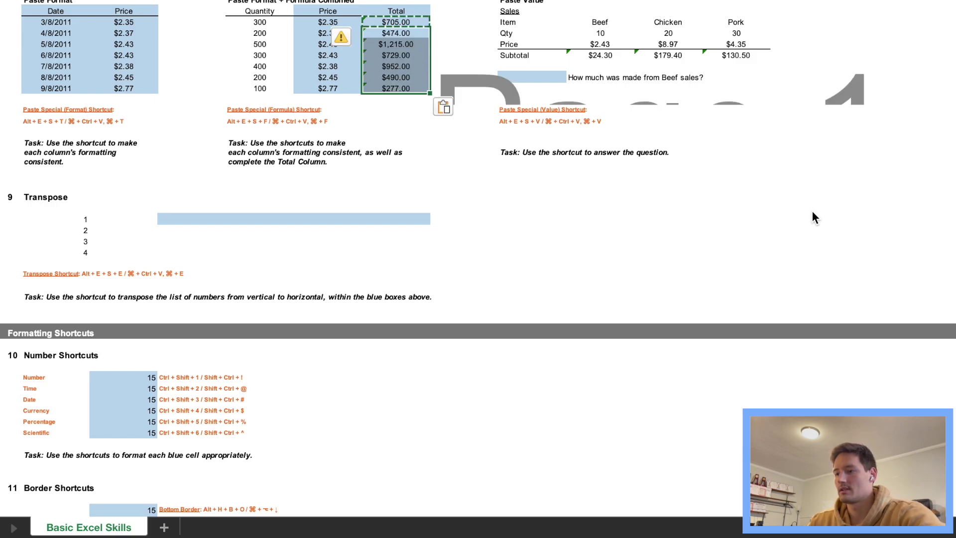
- Select the blue answer cell for the Beef sales question under Paste Value
key("Down")
scroll(529, 407, "up", 5)
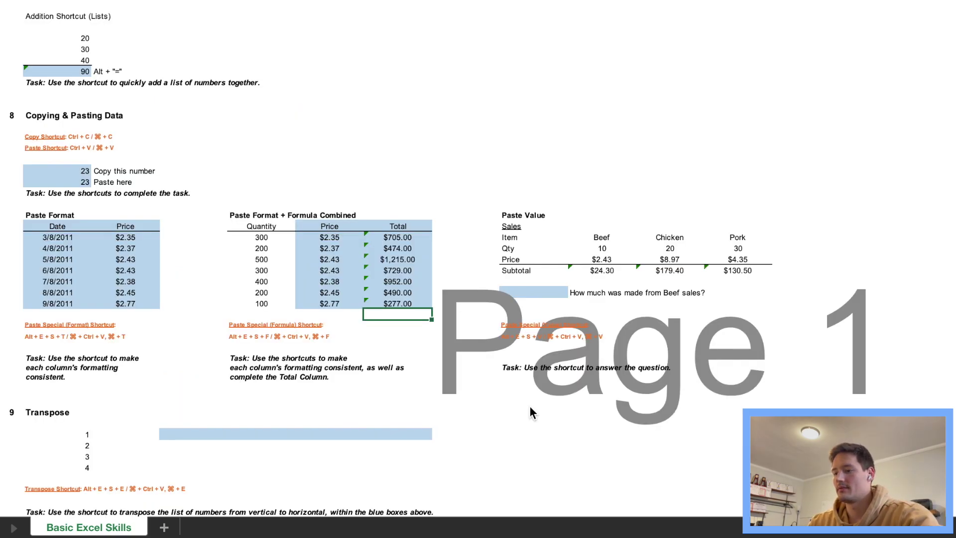
key("Right")
key("Right")
key("Up")
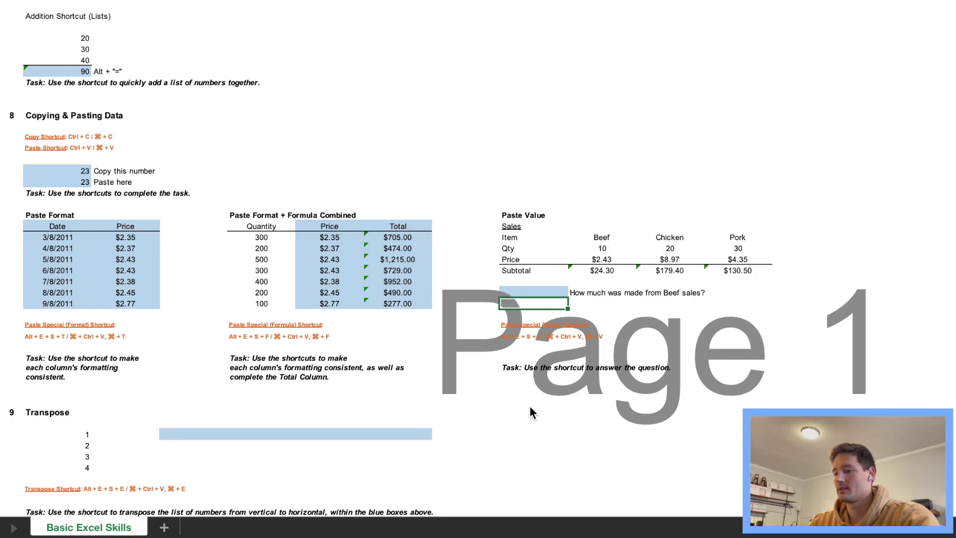
key("Up")
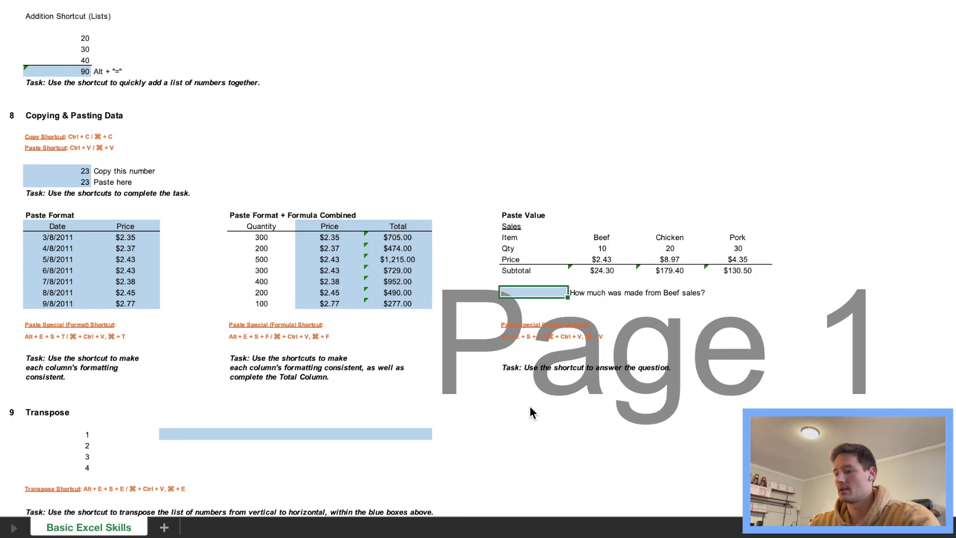